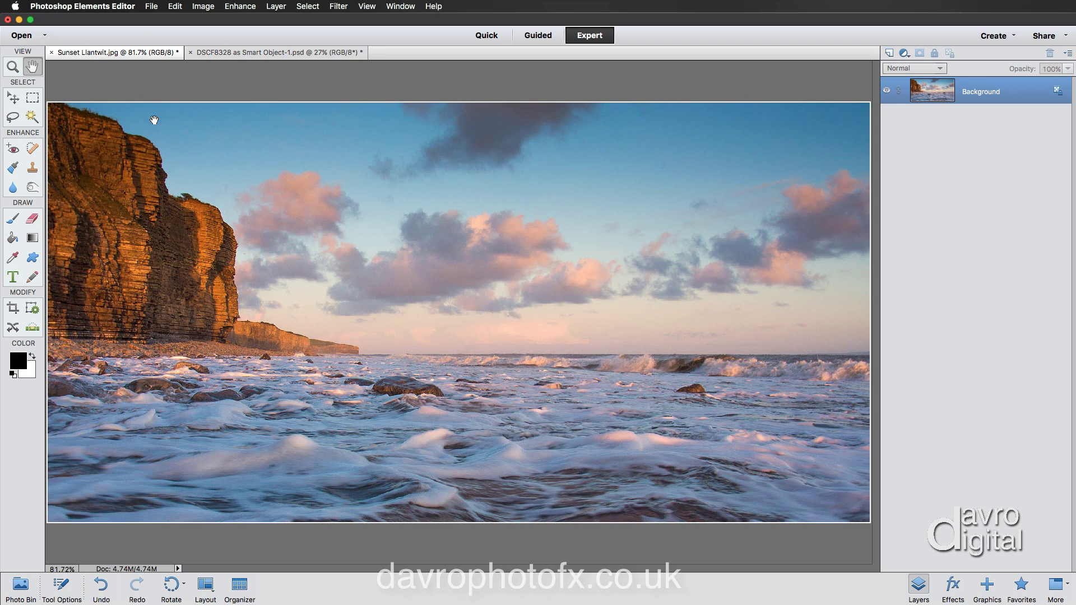
- Look at the Image Size settings and close them, leaving the seascape unchanged
click(152, 6)
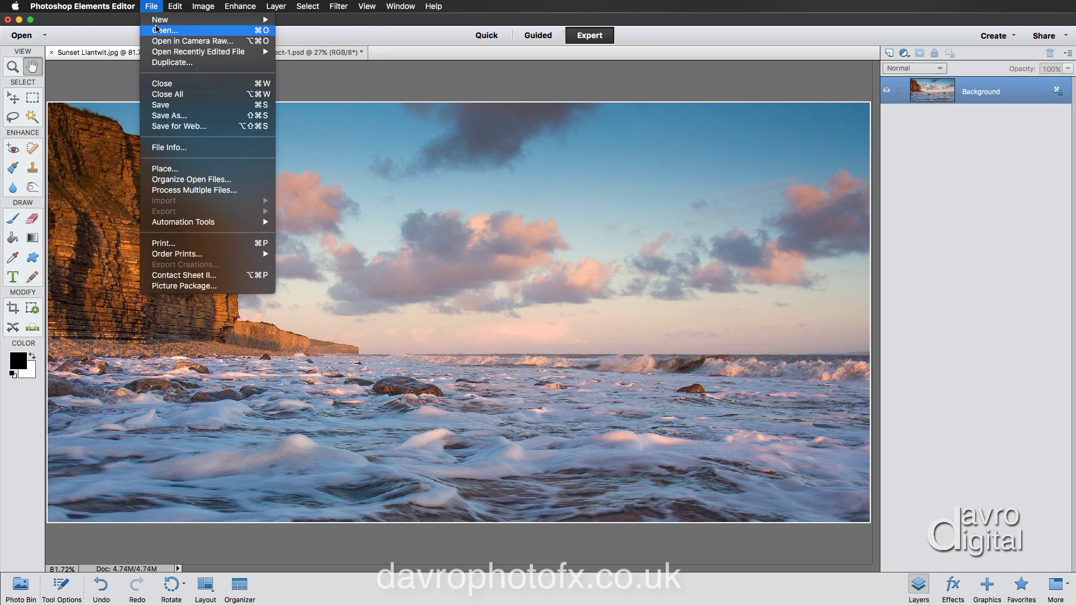
mouse_move(268, 21)
key(Escape)
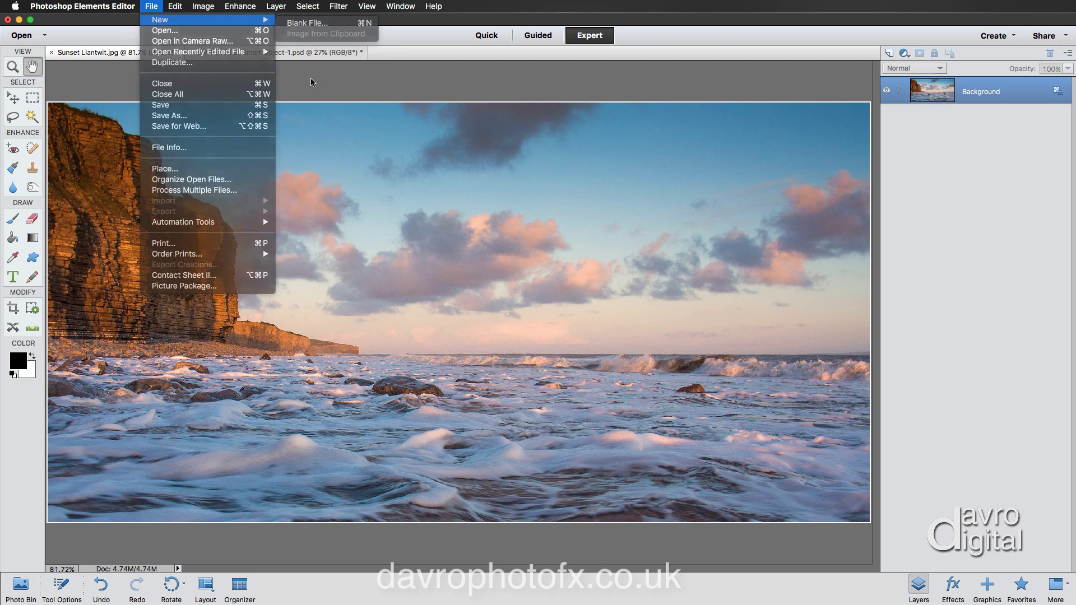
click(203, 7)
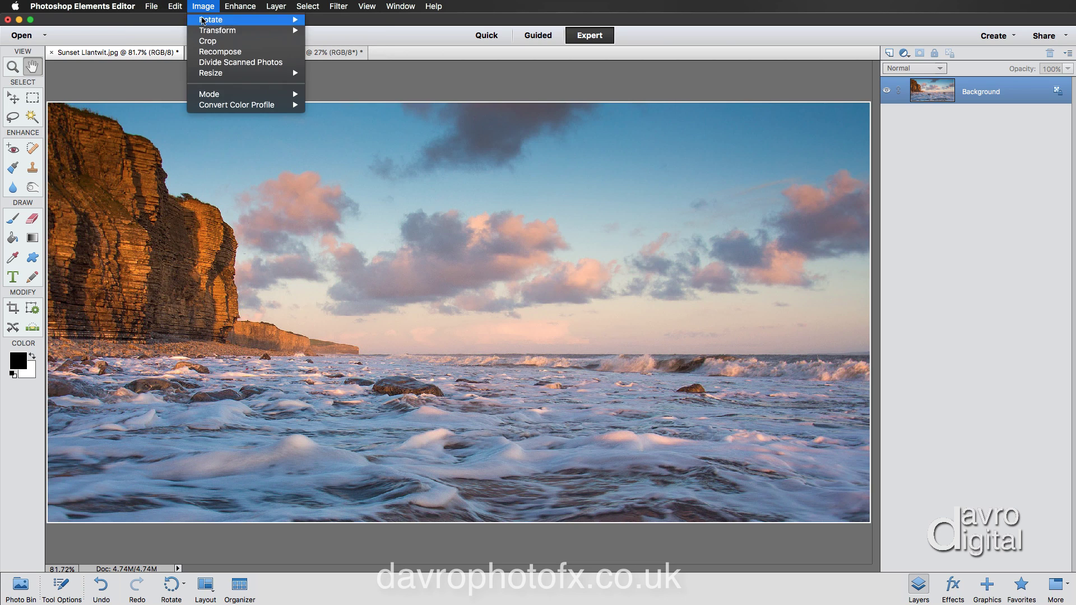
mouse_move(211, 74)
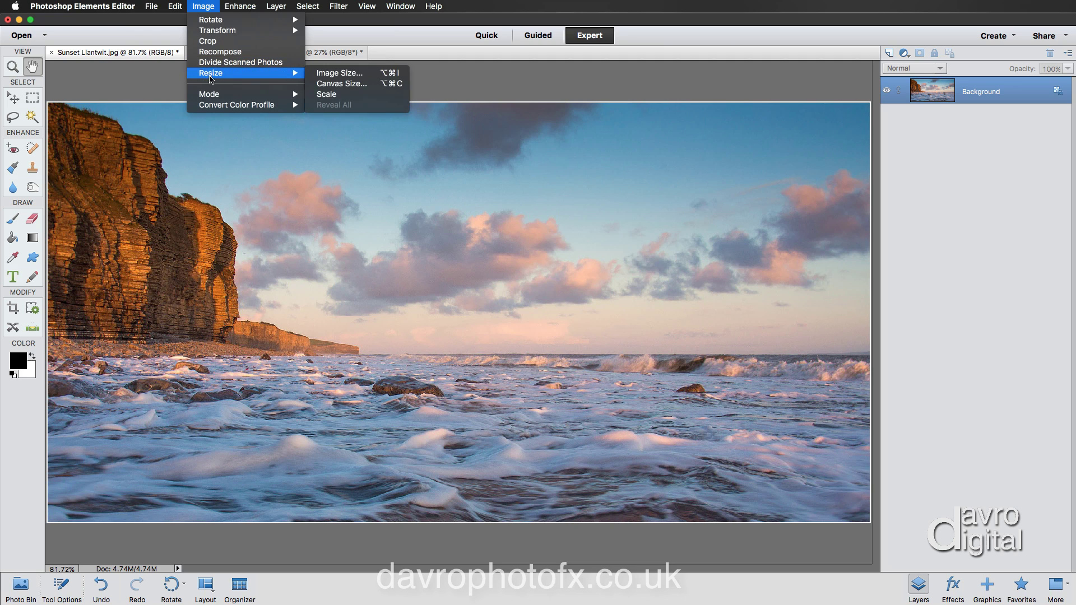
click(335, 74)
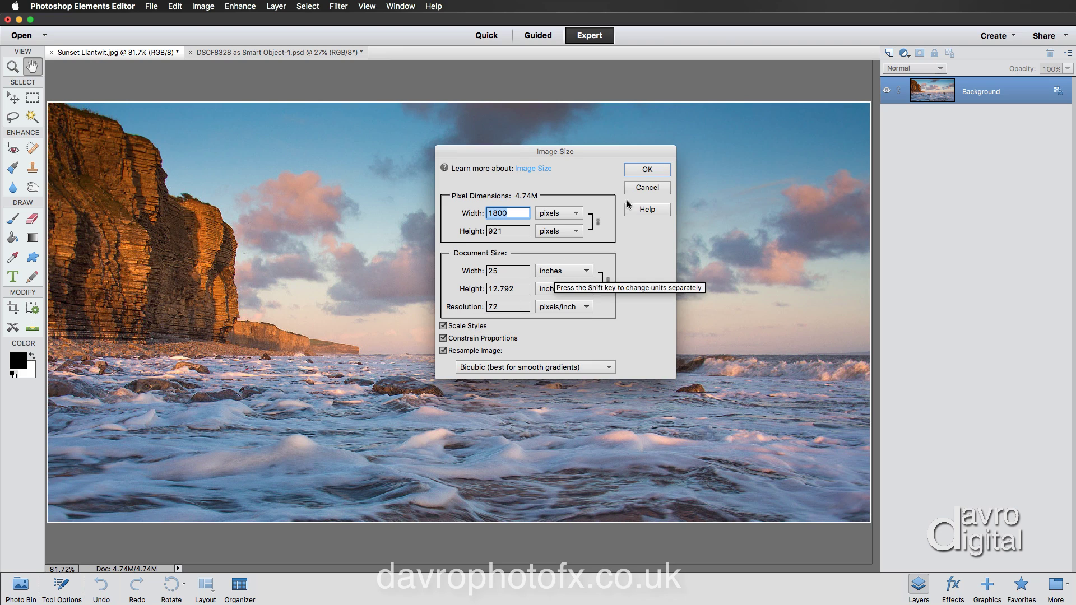
click(648, 170)
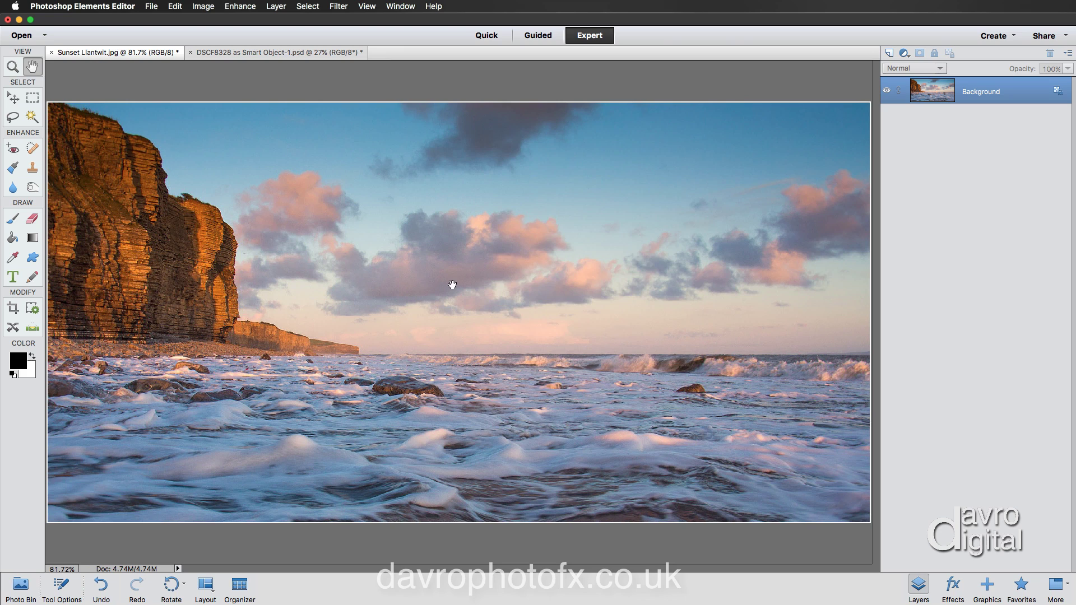
- Pick the Brush tool and load the Default Brushes library from the presets picker
click(15, 223)
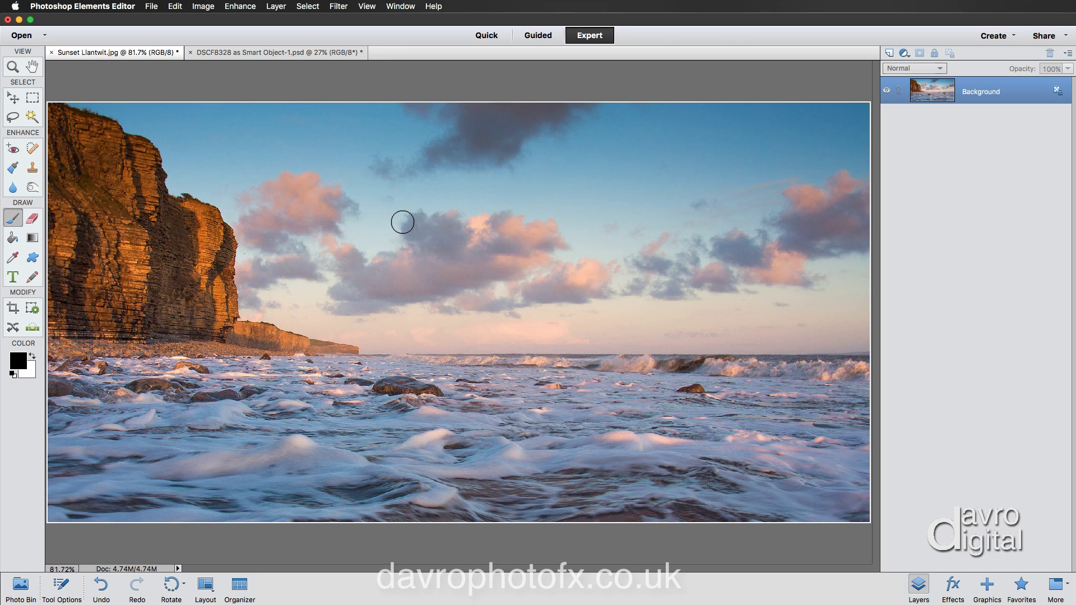
right_click(402, 221)
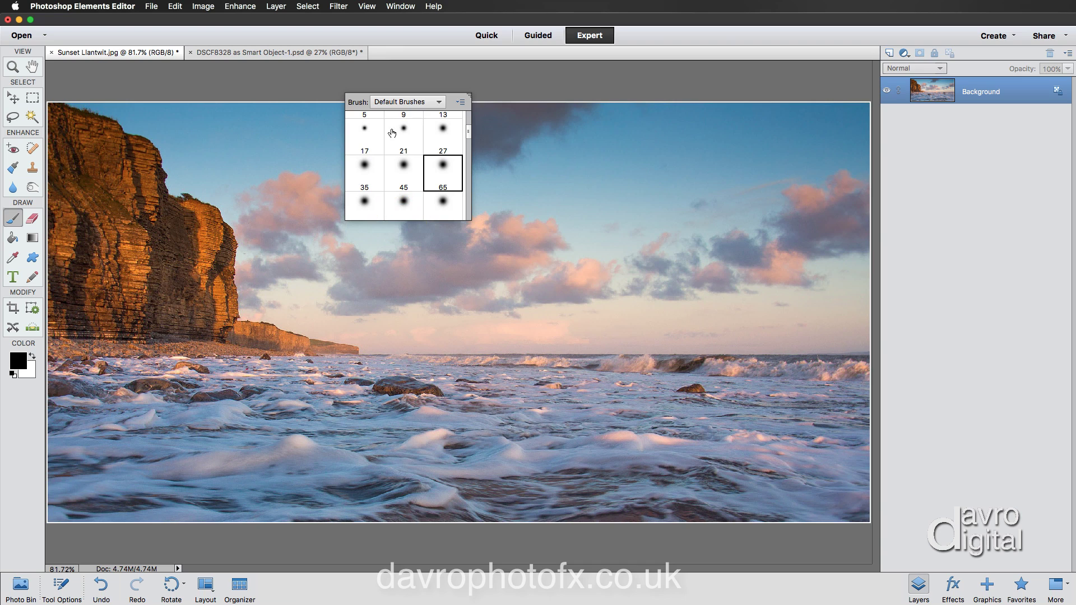
click(430, 106)
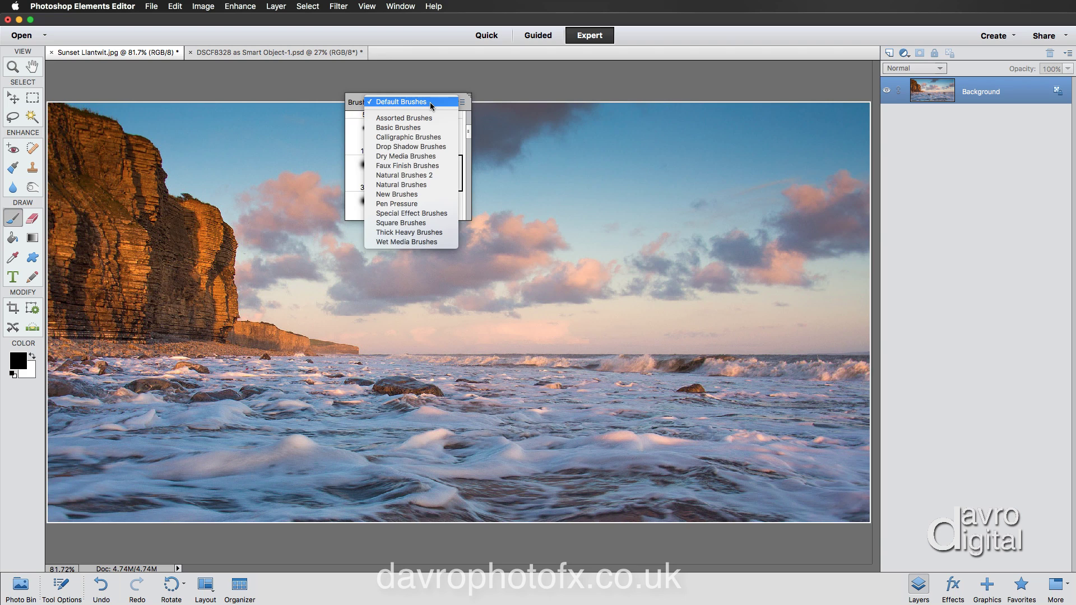
click(431, 104)
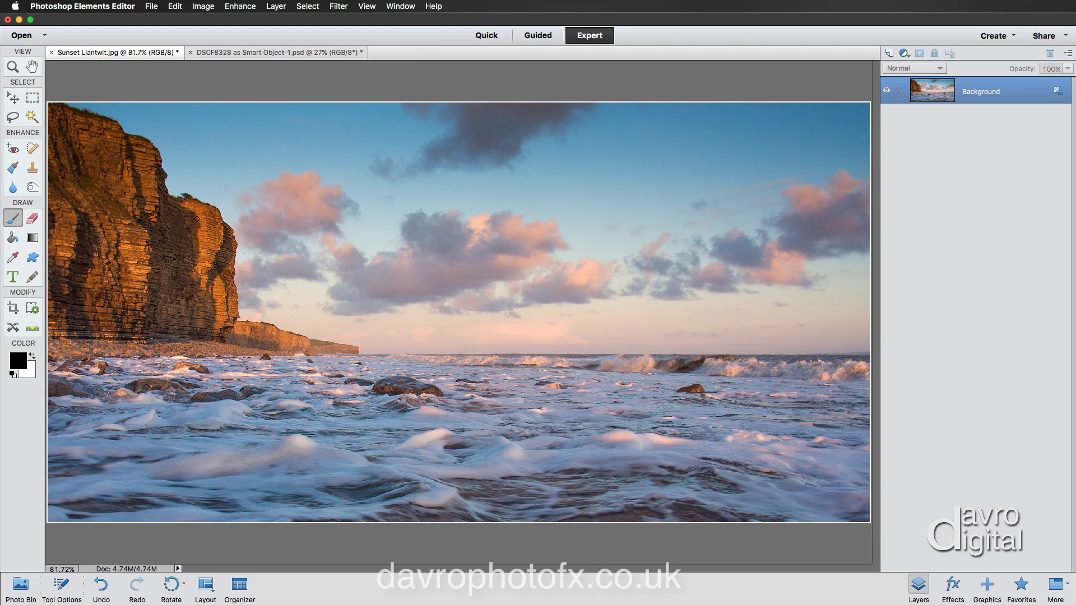
- Choose the Type tool at 72 pt and click in the sky to start a text line
click(14, 277)
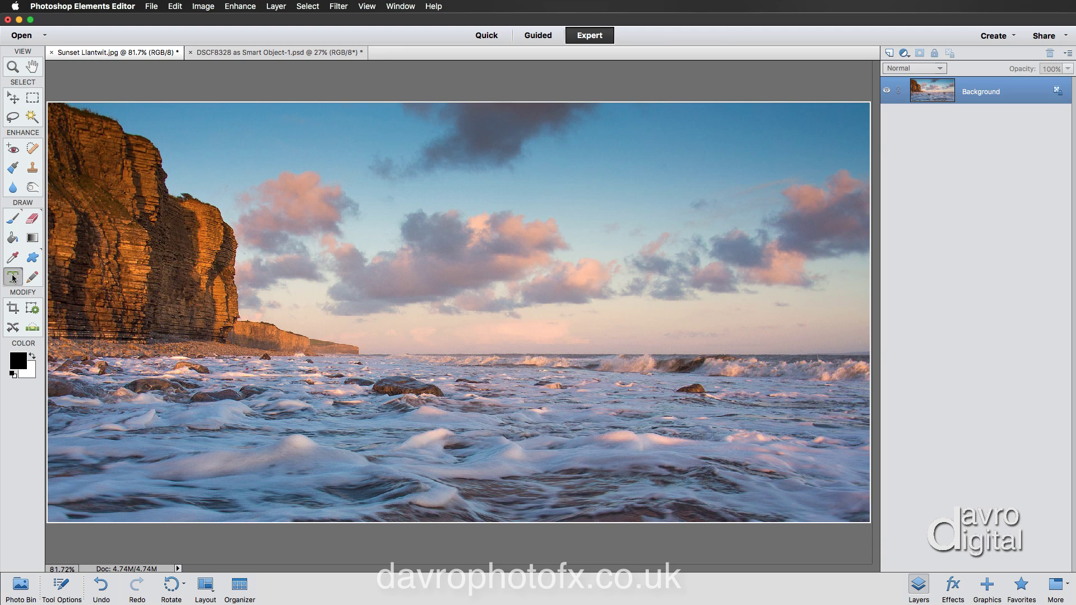
click(61, 585)
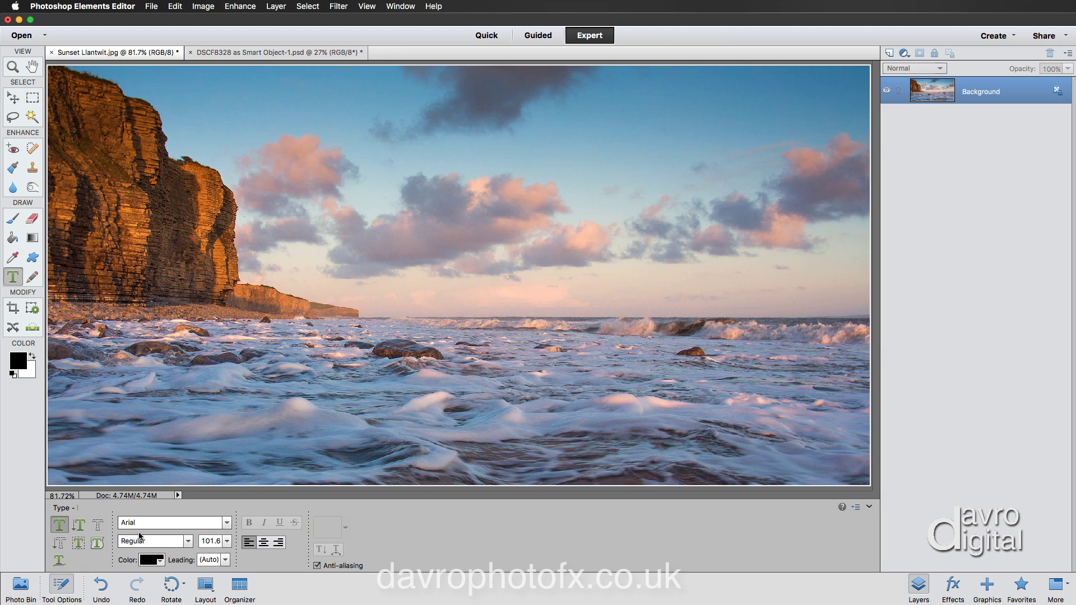
click(227, 542)
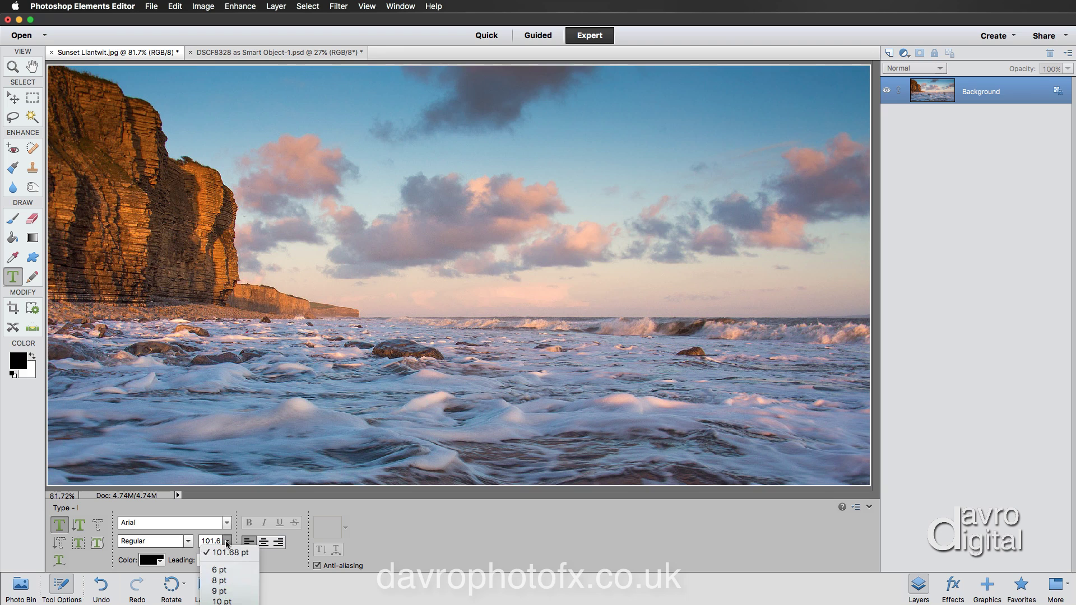
click(222, 594)
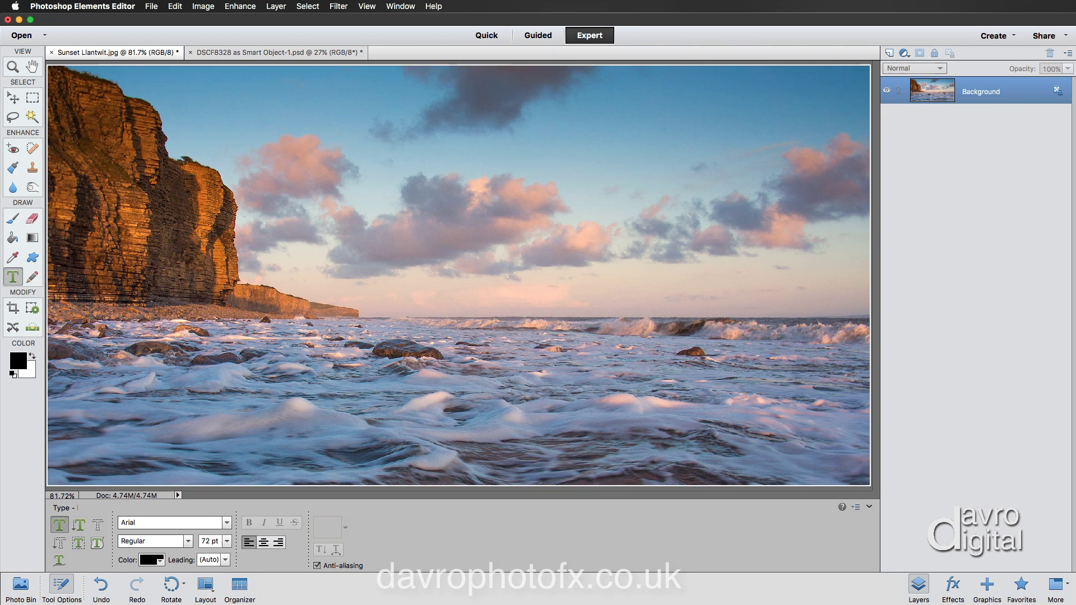
click(302, 206)
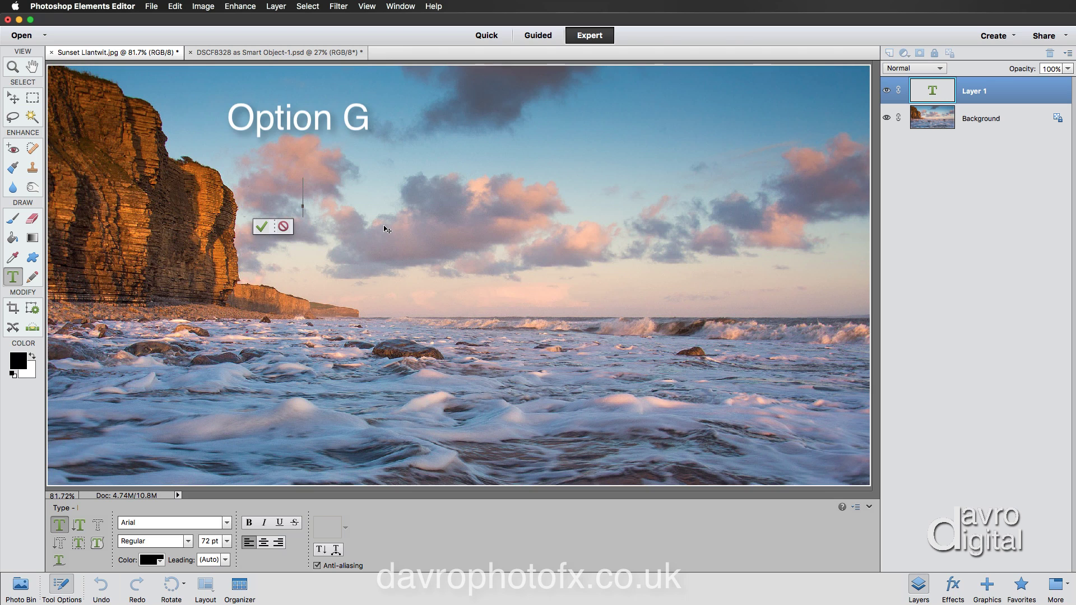
- Type the copyright line, © followed by the photographer's handle, across the sky
text(©)
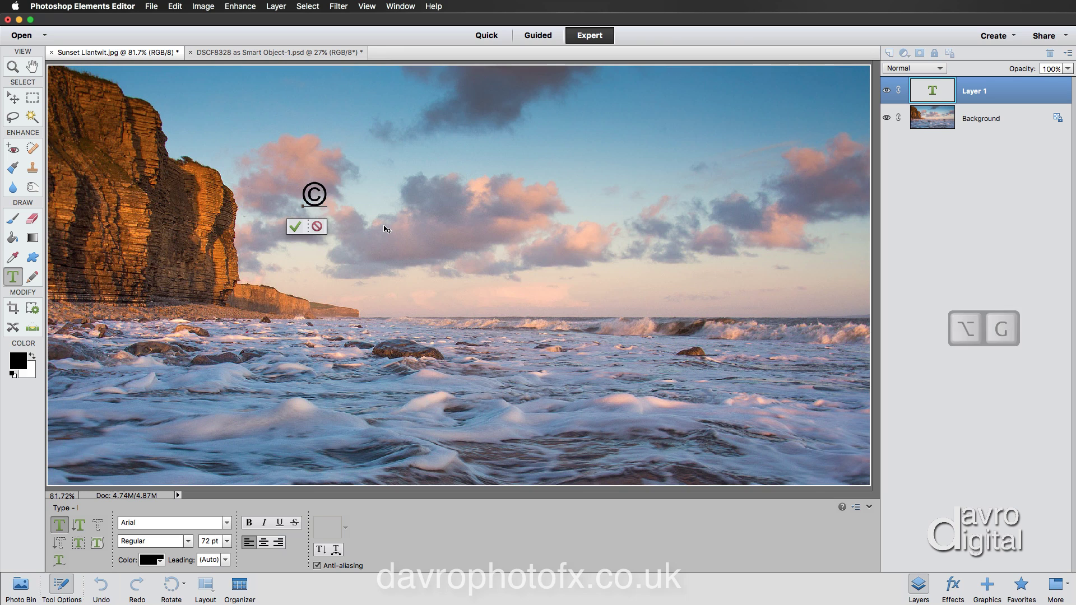
text( davr)
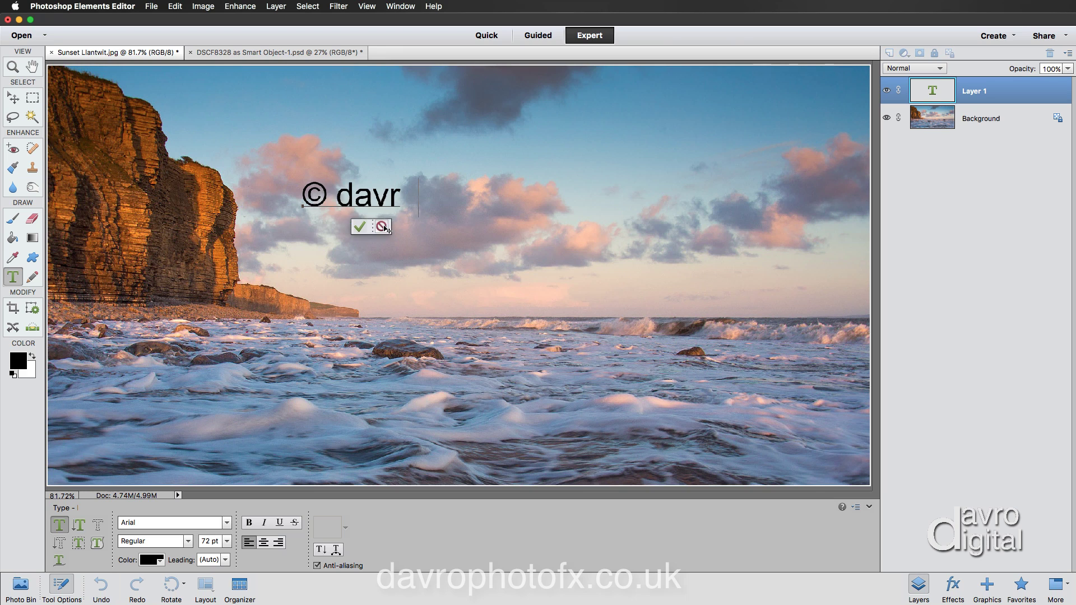
text(ophotofx)
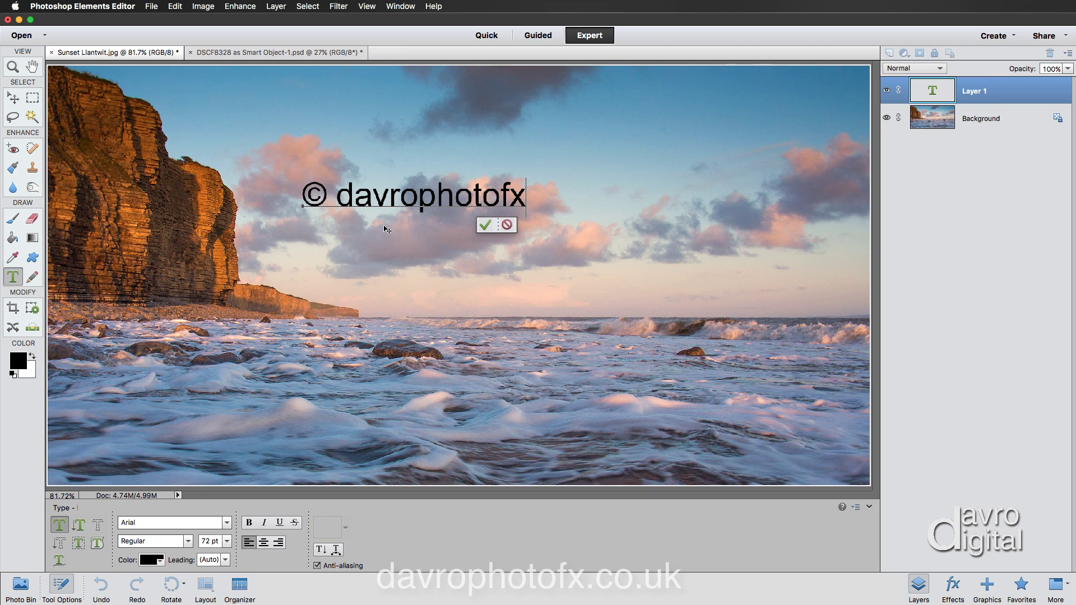
text(16)
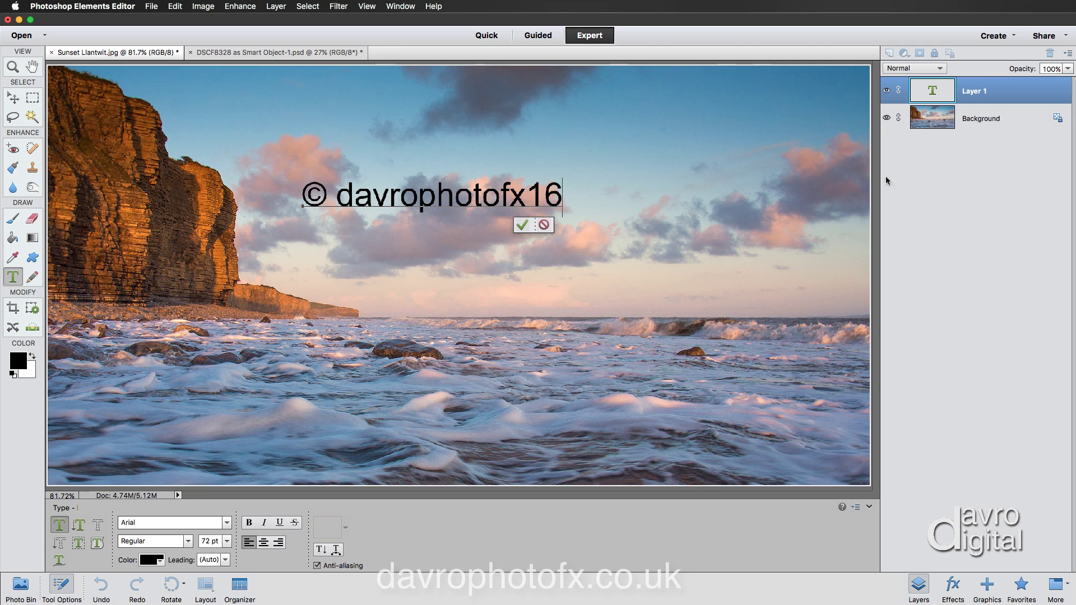
- Commit the copyright text, reselect it, and scale it up to about 94 pt
click(933, 91)
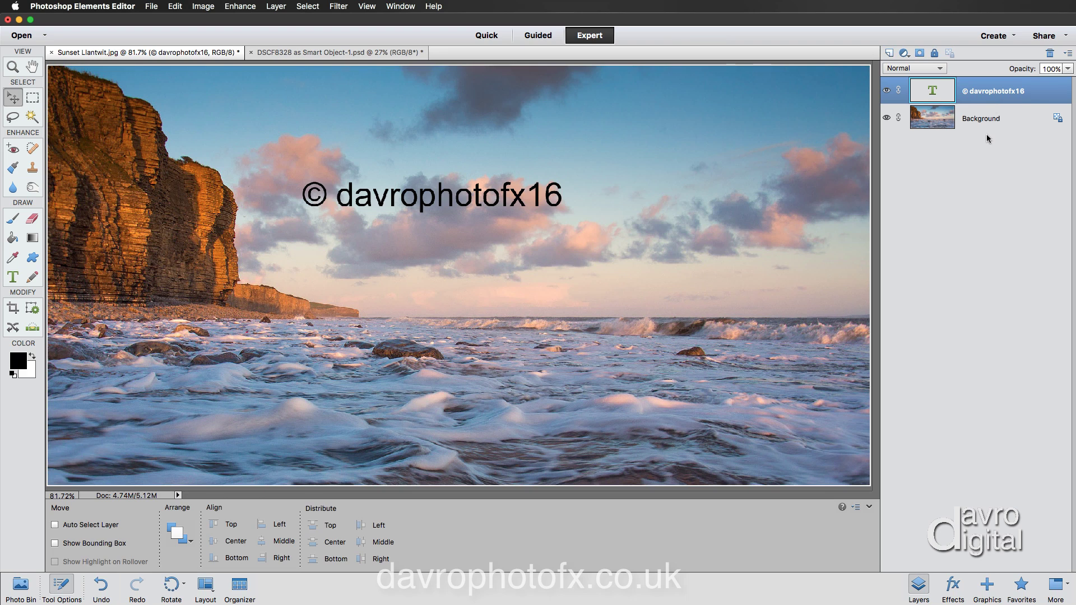
double_click(933, 93)
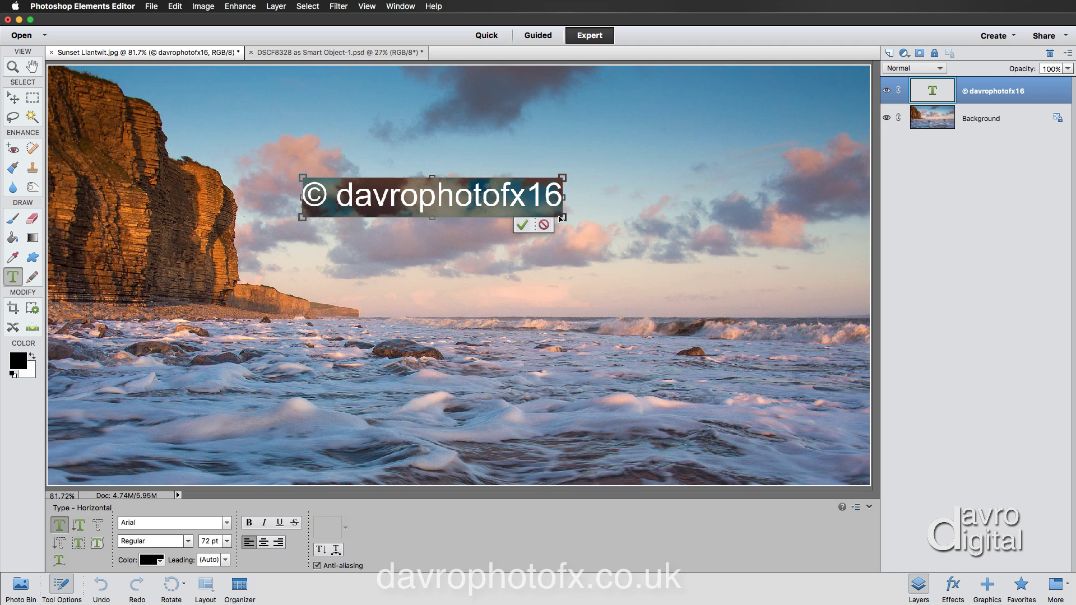
drag(561, 218, 639, 256)
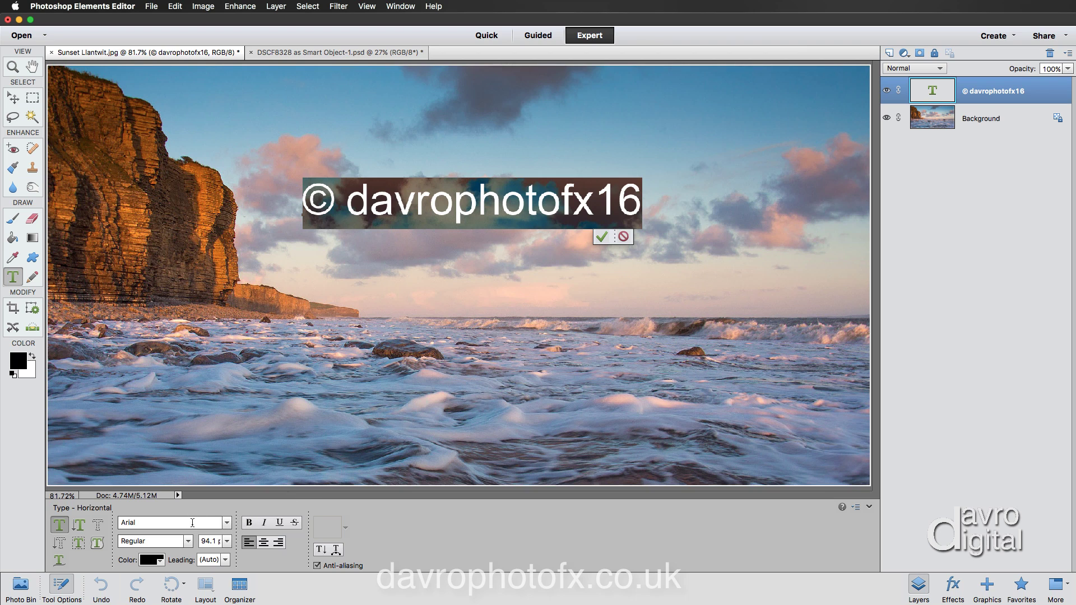
- Apply Lucida Handwriting to the copyright text from the font family list
click(227, 523)
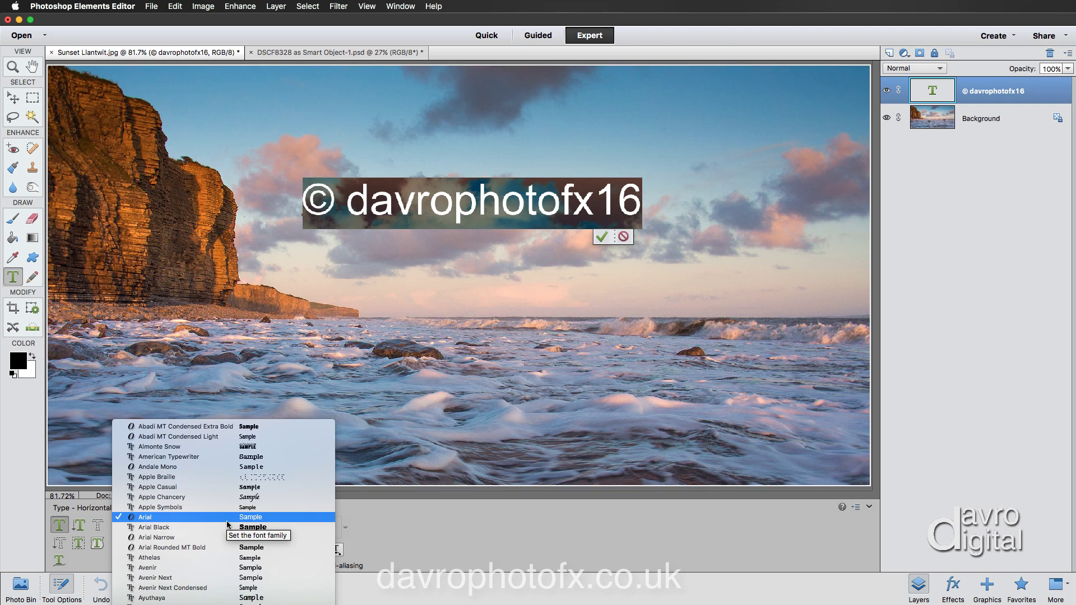
scroll(232, 527, down, 15)
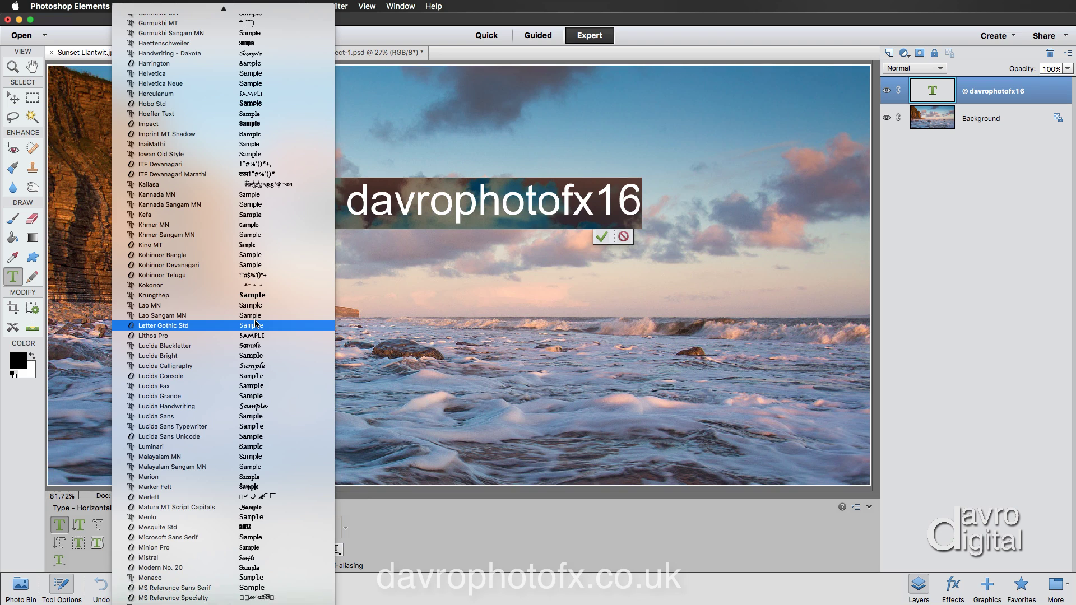
click(269, 406)
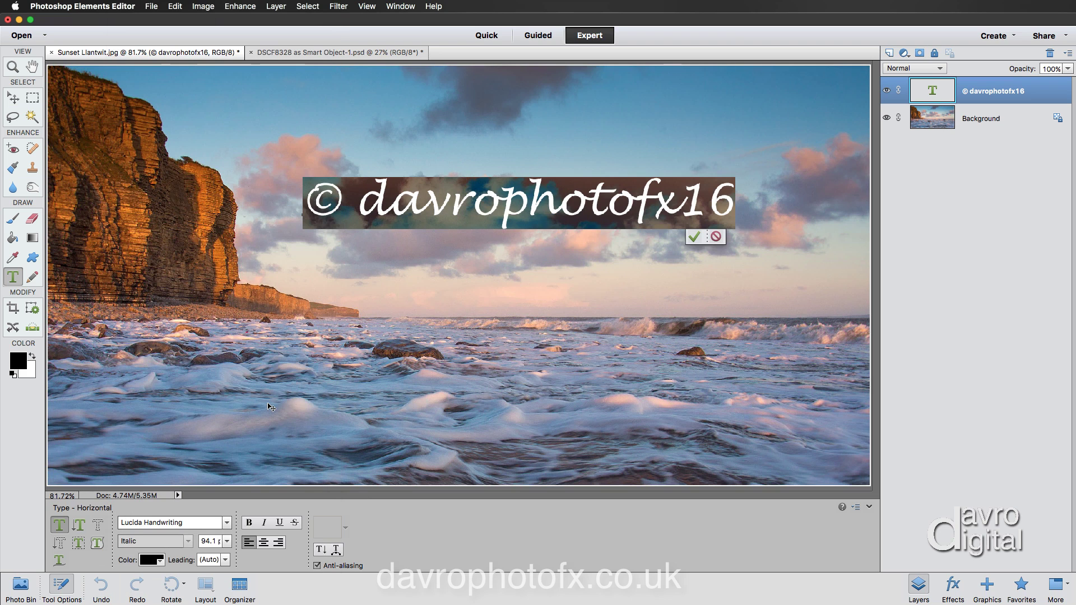
- Step through the font list with the arrow keys until Arial is applied
double_click(205, 520)
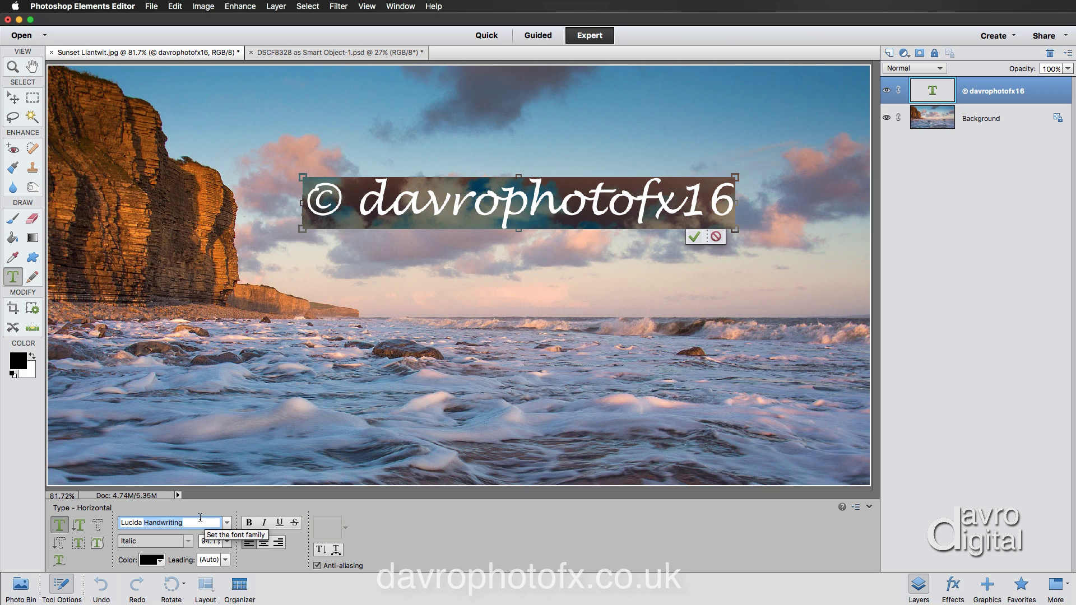
key(super+a)
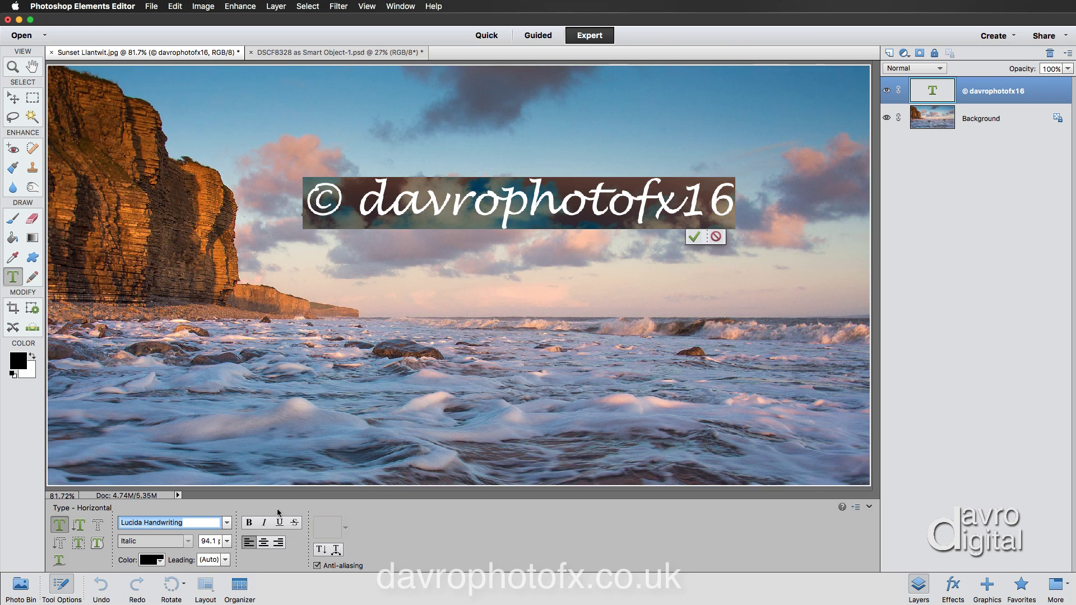
key(Down)
key(Down)
key(Down)
key(Down)
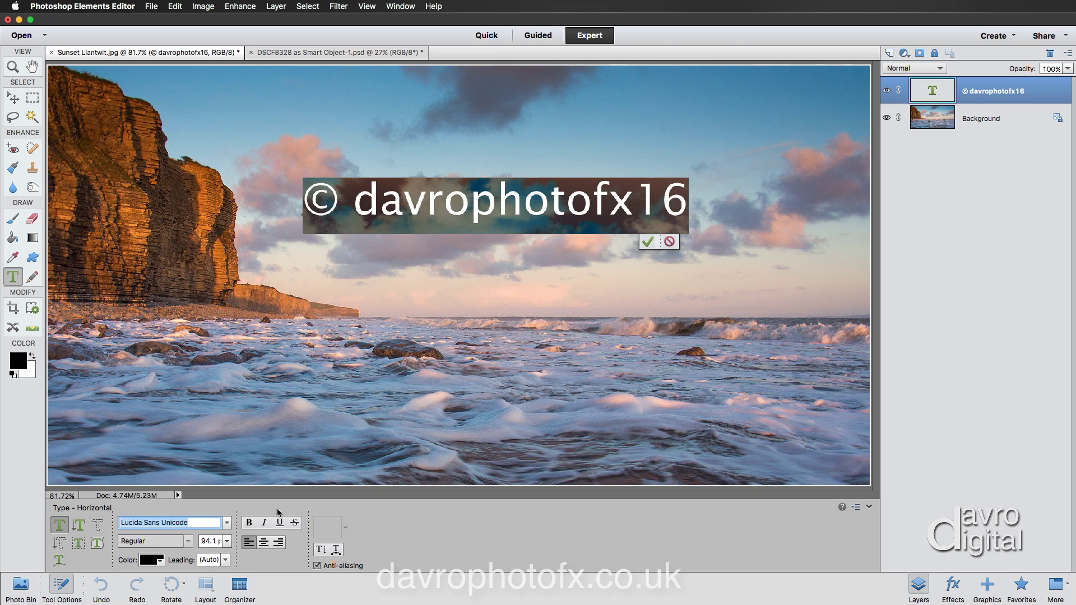
key(Down)
key(Down)
key(Down)
key(Down)
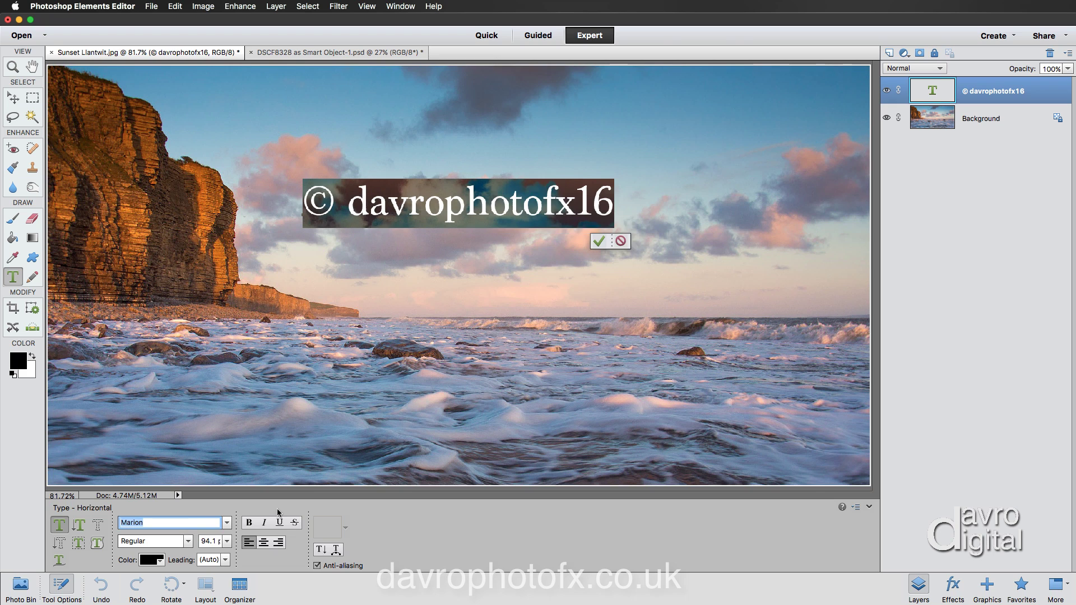
key(Up)
key(Up)
key(Up)
key(Up)
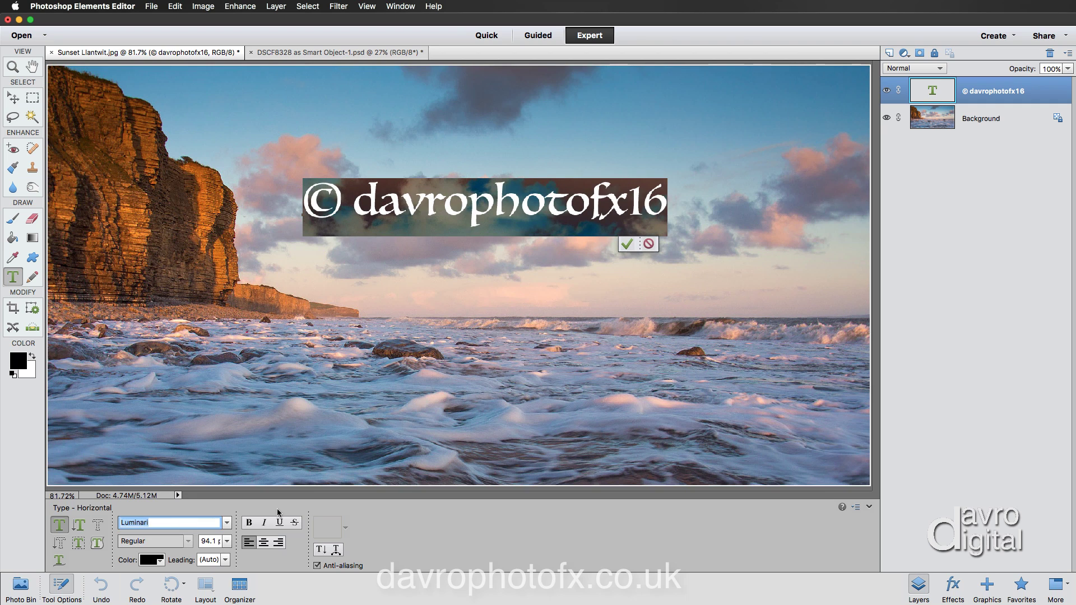
key(Home)
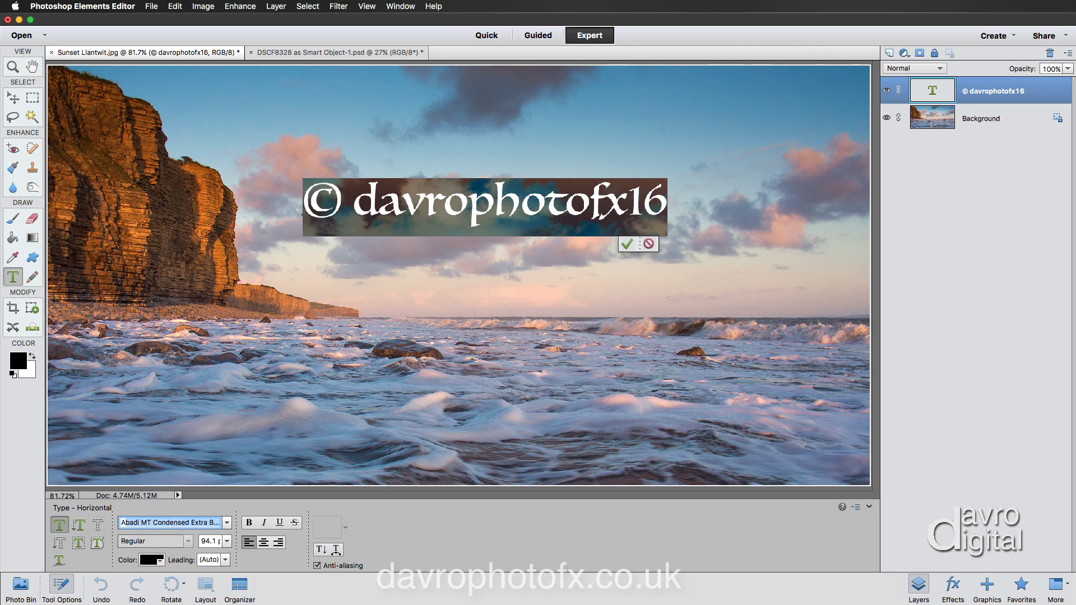
key(Down)
key(Down)
key(Down)
key(Down)
key(Down)
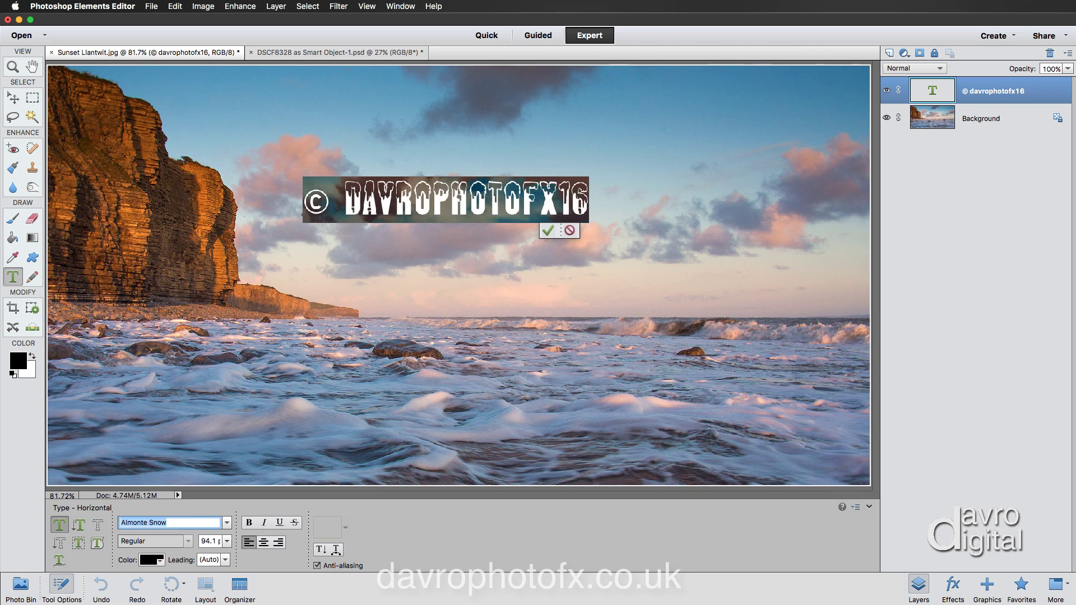
key(Down)
key(Down)
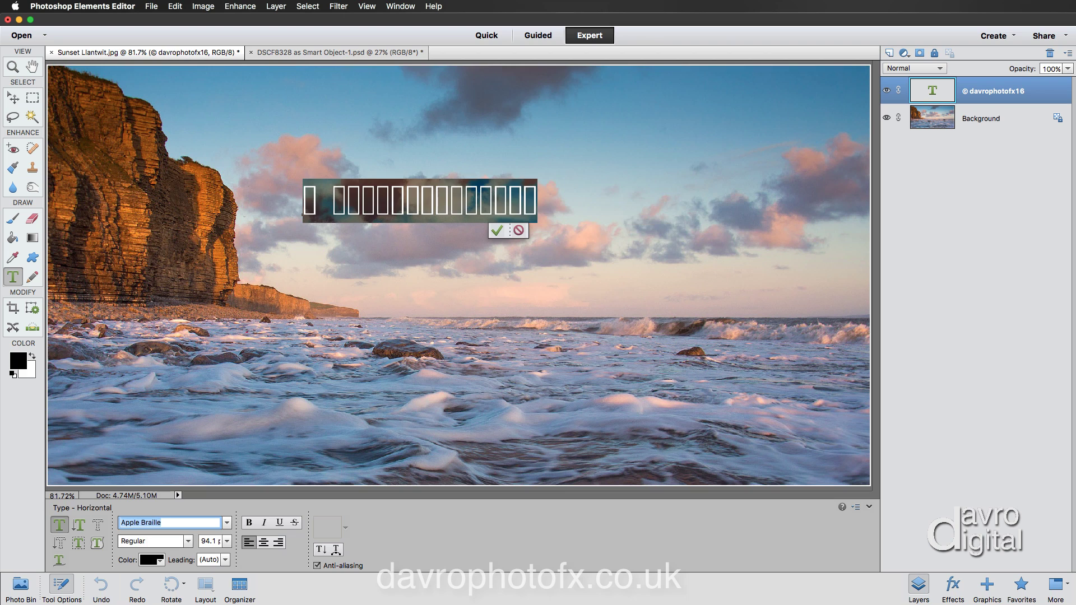
key(Down)
key(Down)
key(Down)
key(Down)
key(Down)
key(Down)
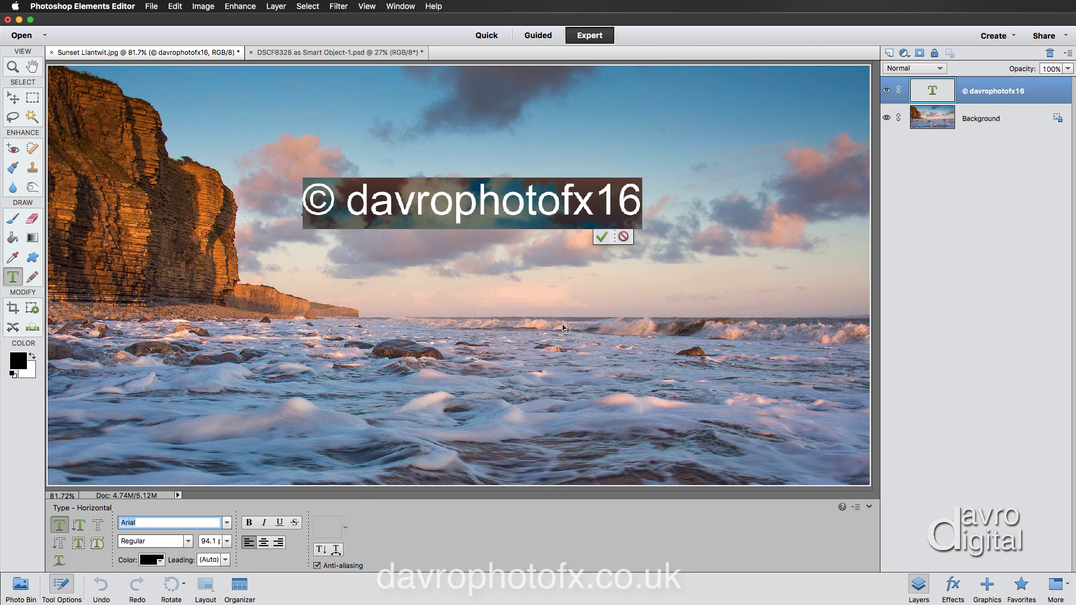
- Commit the text, hide the Background layer, and define a brush named 'copyright' from it
click(600, 238)
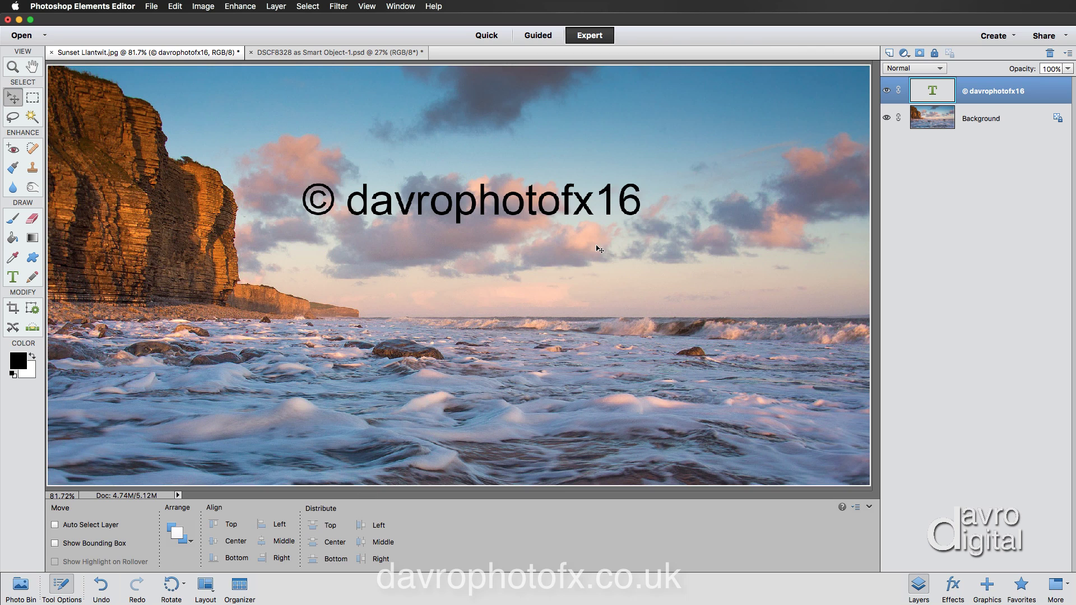
click(886, 118)
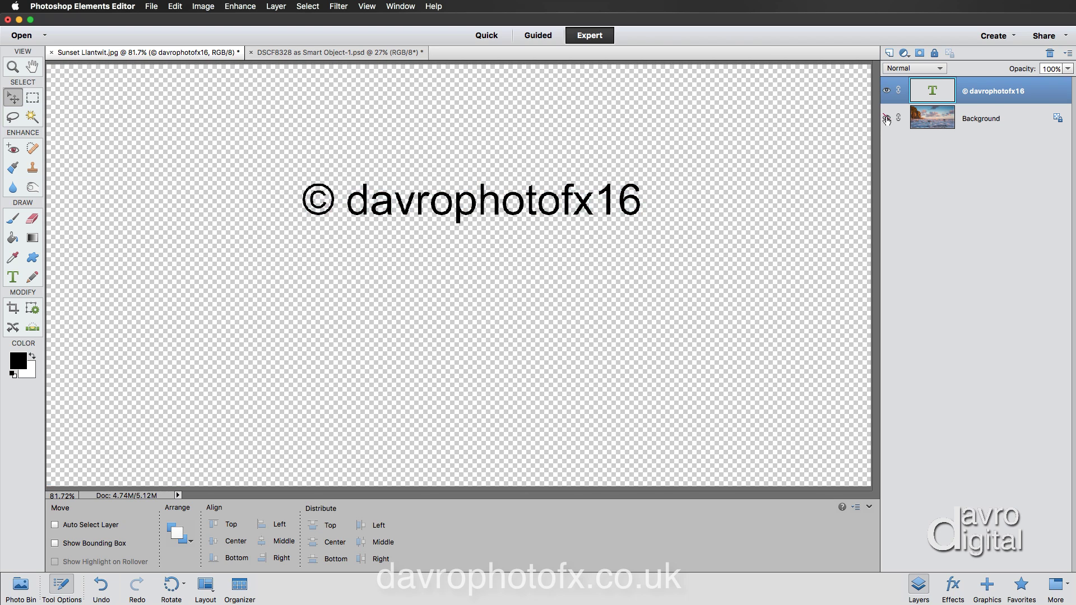
click(173, 7)
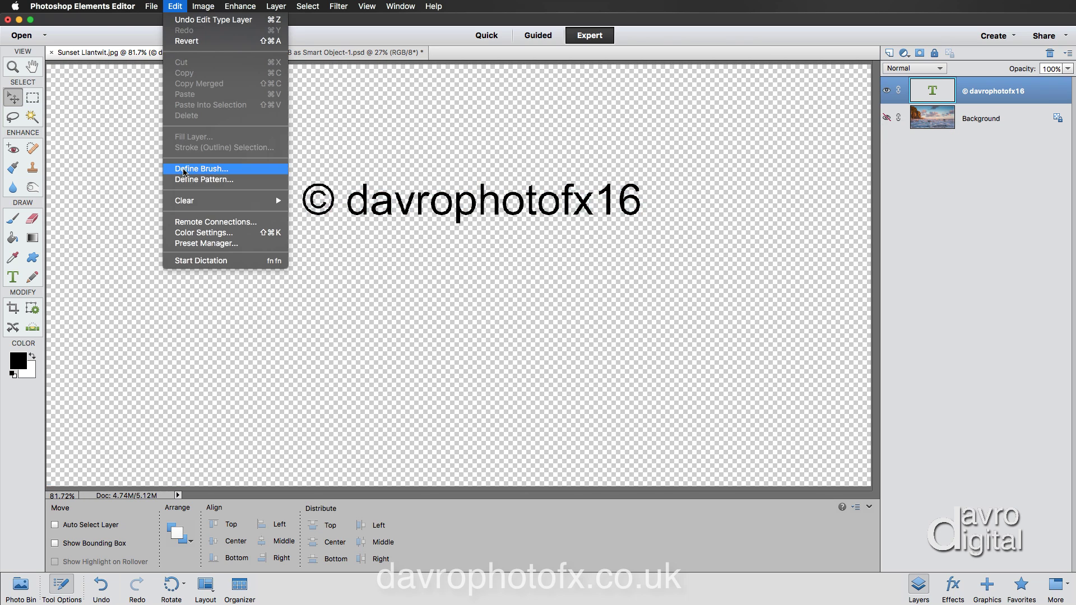
click(184, 169)
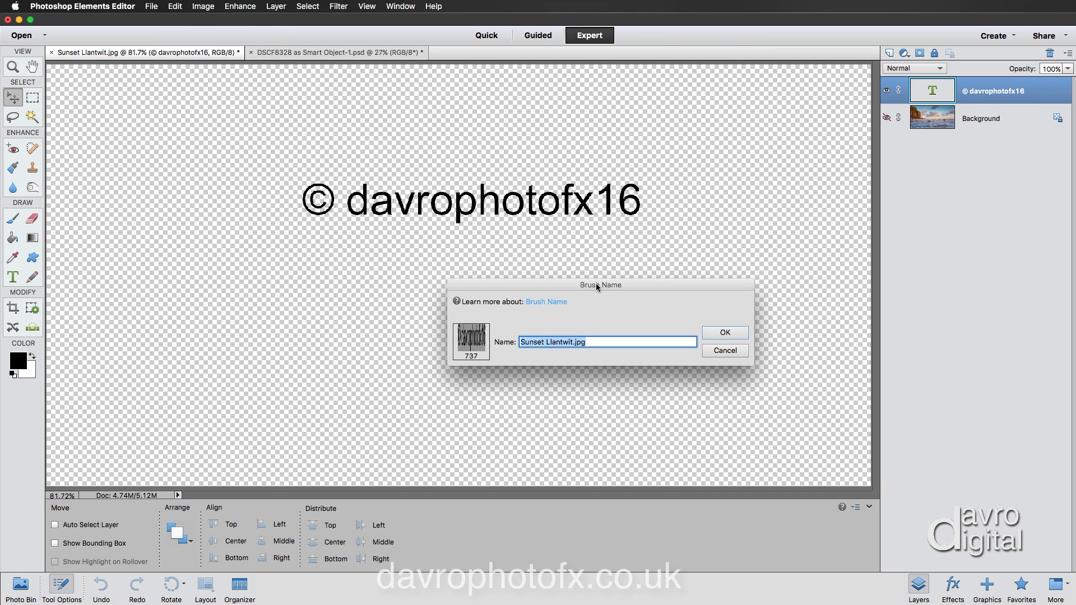
drag(597, 284, 563, 271)
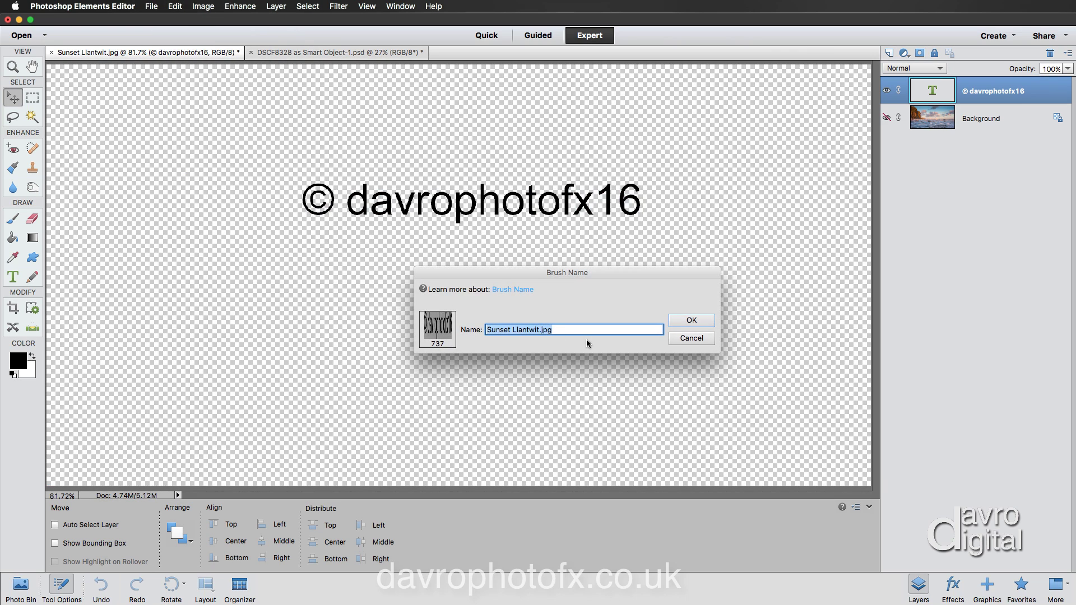
text(copyright)
click(692, 320)
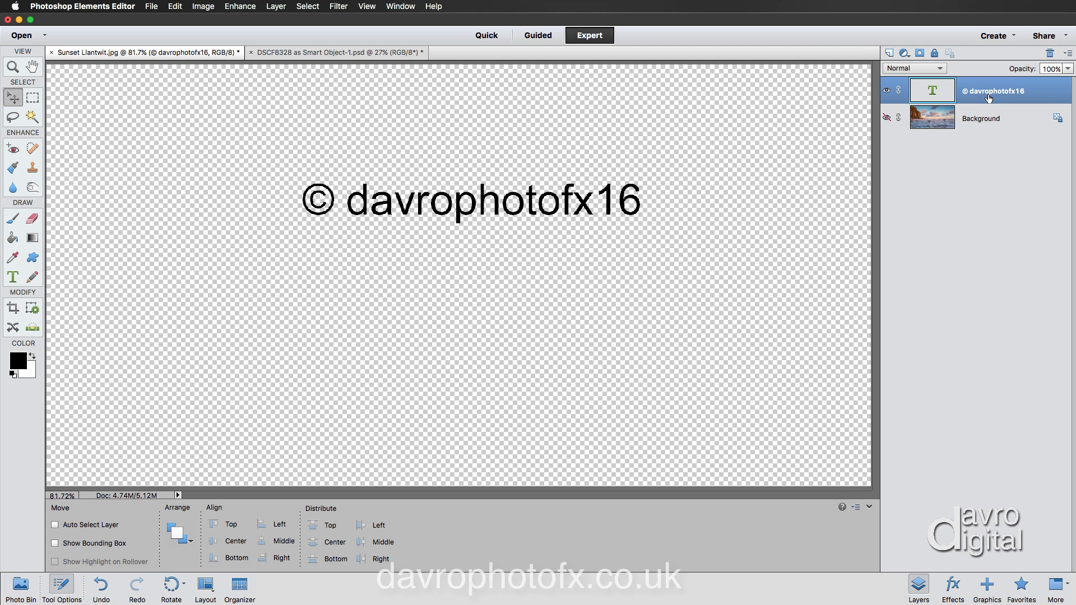
- Delete the watermark text layer and switch to the Brush tool
key(Delete)
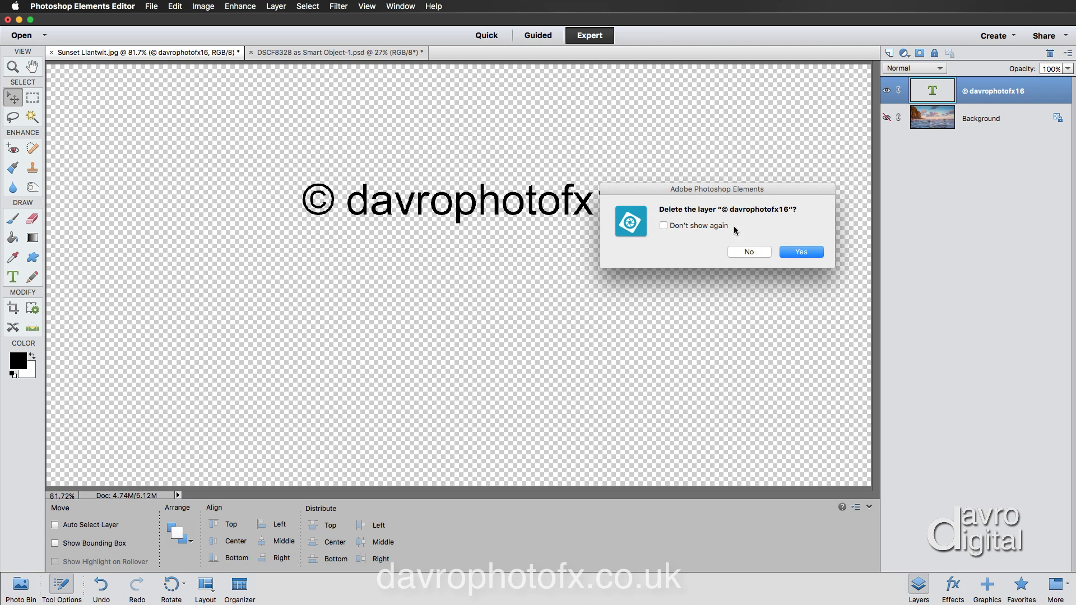
click(800, 252)
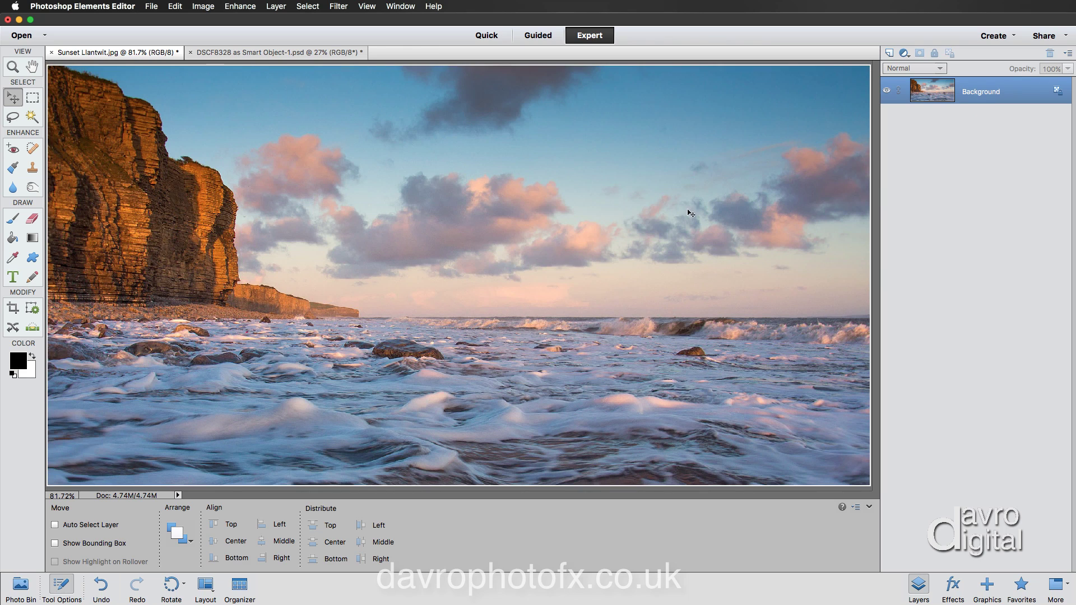
click(11, 221)
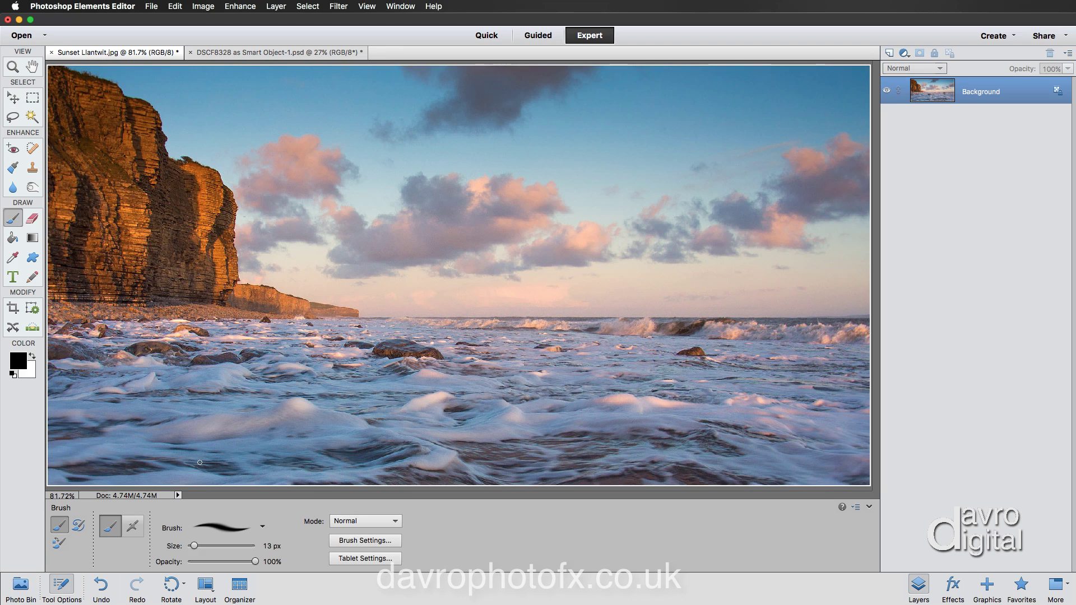
click(226, 529)
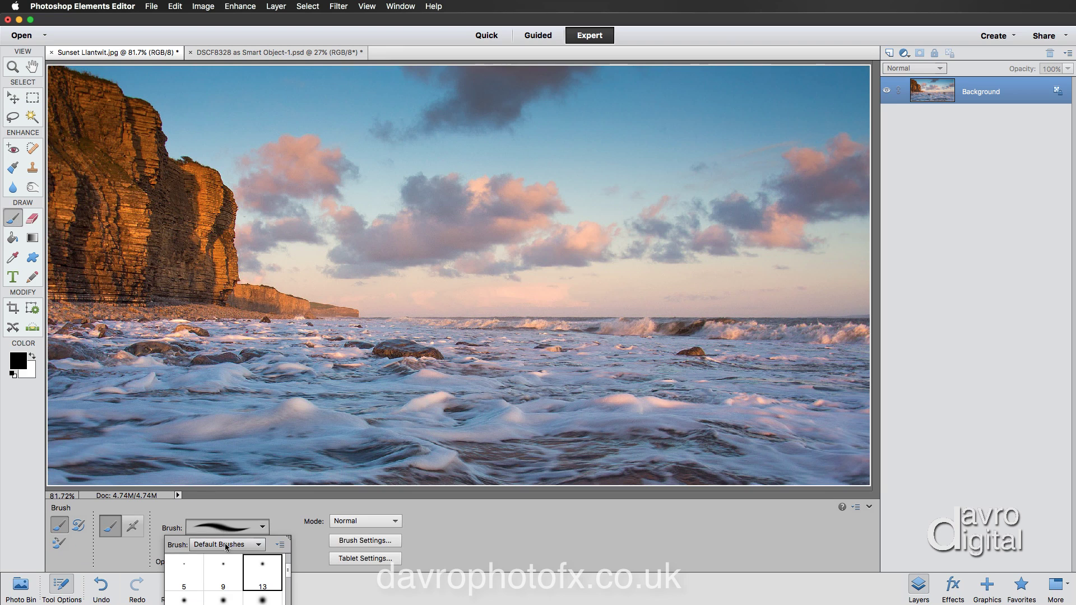
click(294, 493)
- Select the 737 px copyright brush from the brush presets
right_click(417, 216)
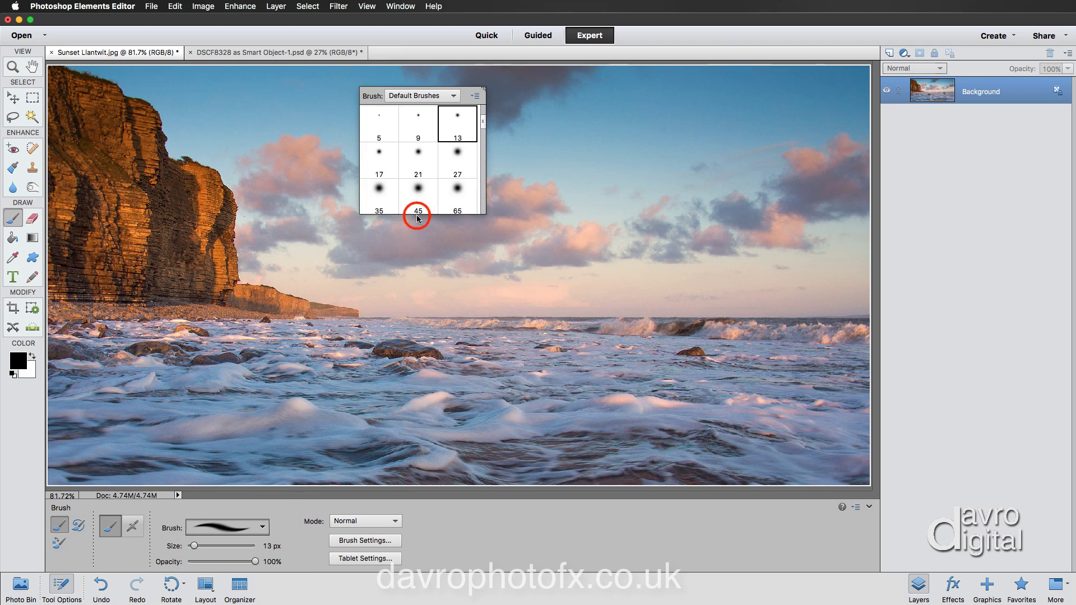
scroll(416, 170, up, 2)
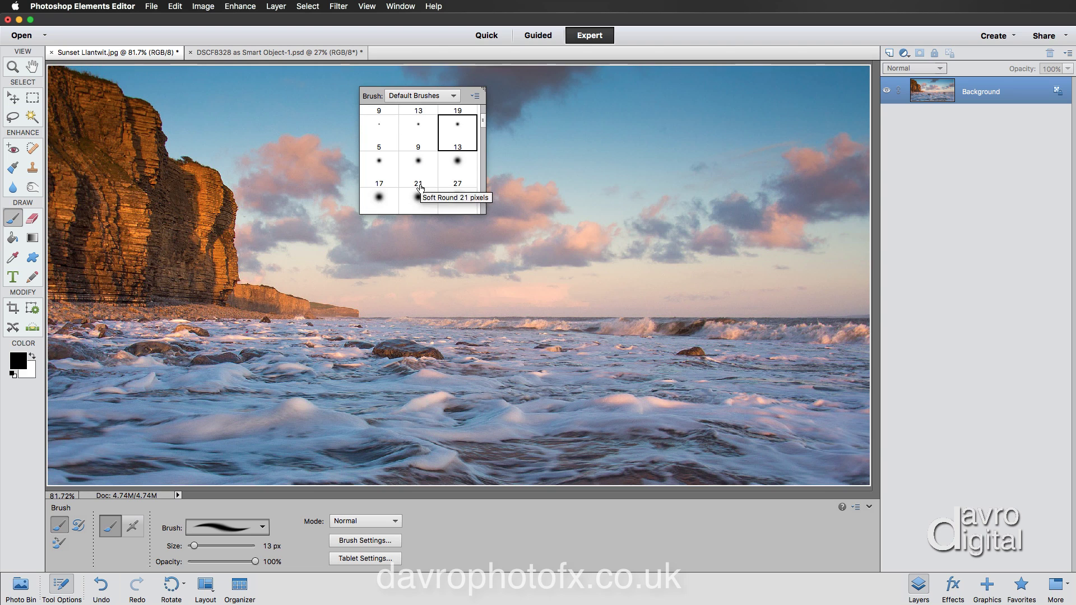
scroll(421, 188, down, 6)
scroll(420, 188, down, 5)
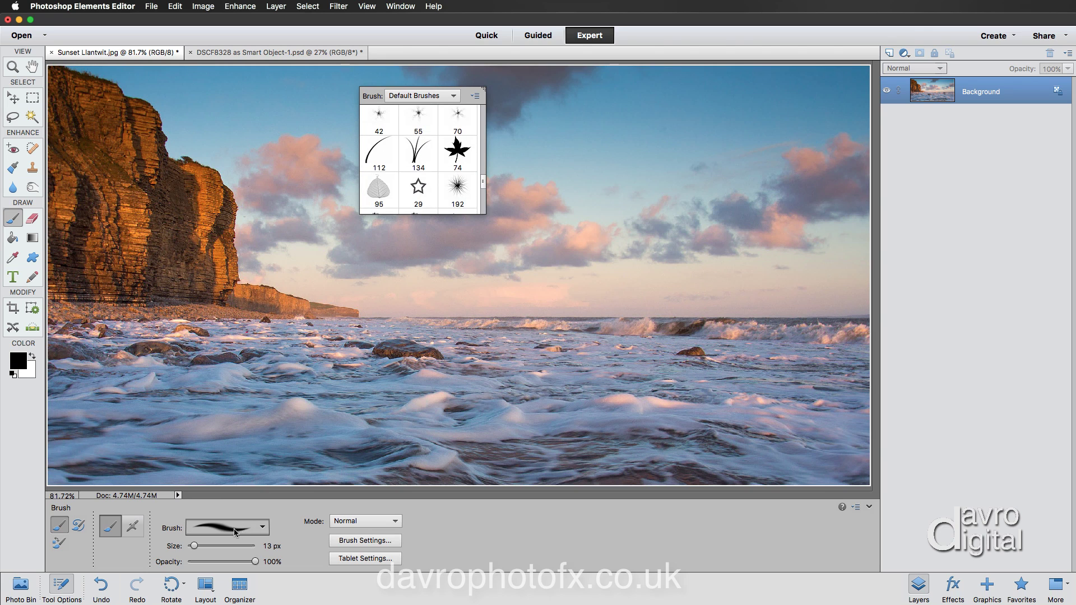
scroll(418, 185, down, 5)
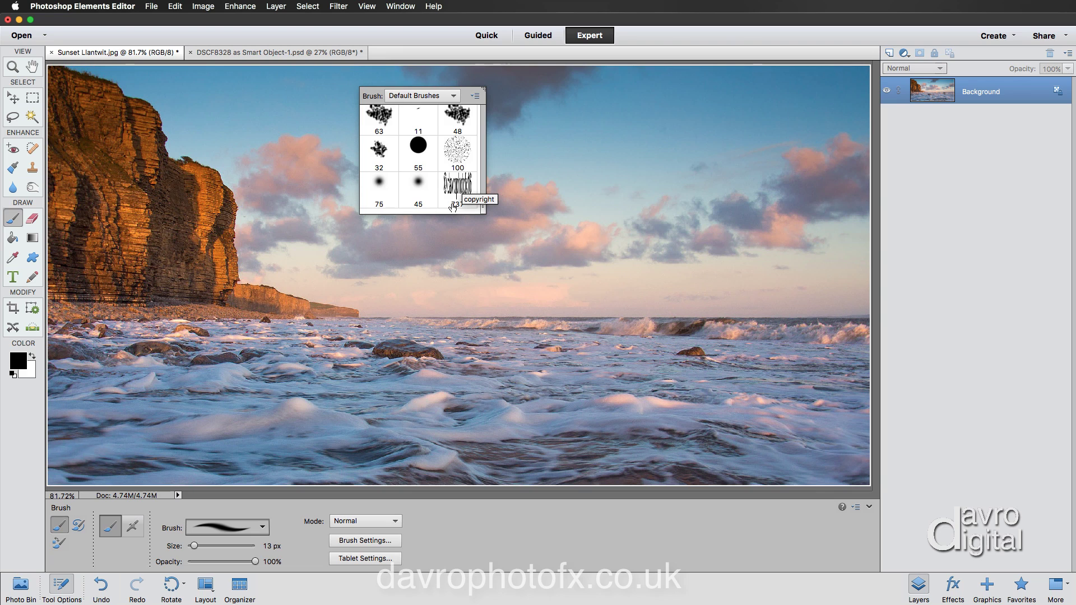
right_click(455, 188)
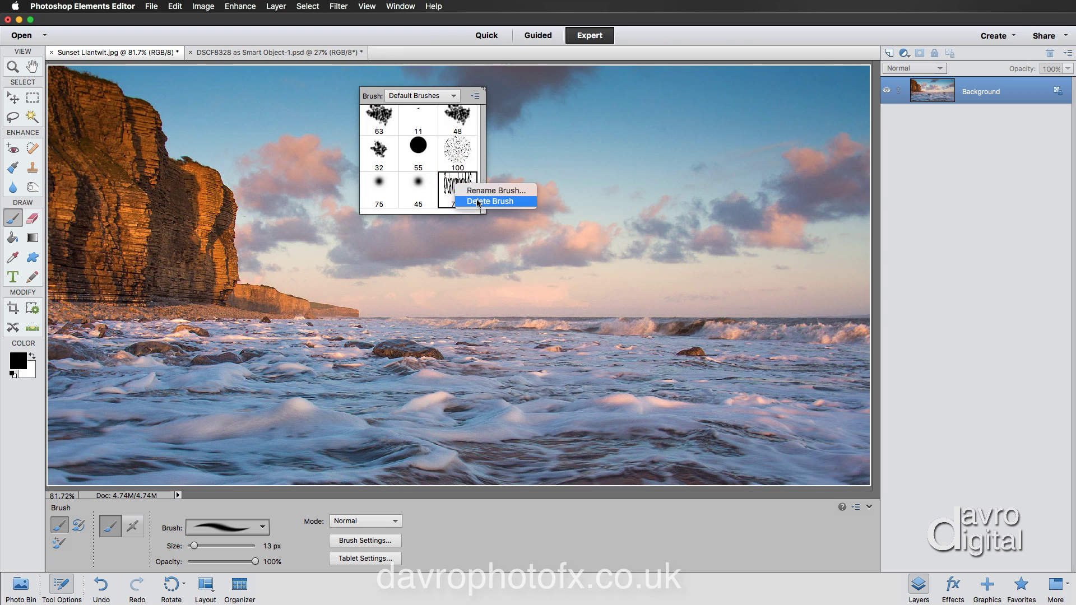
click(477, 201)
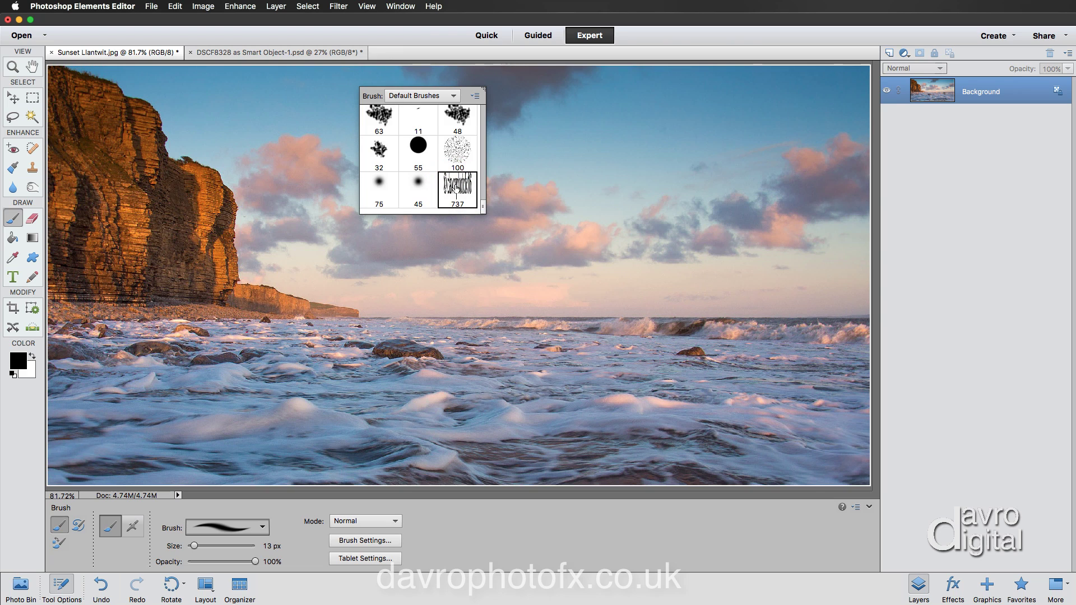
click(456, 191)
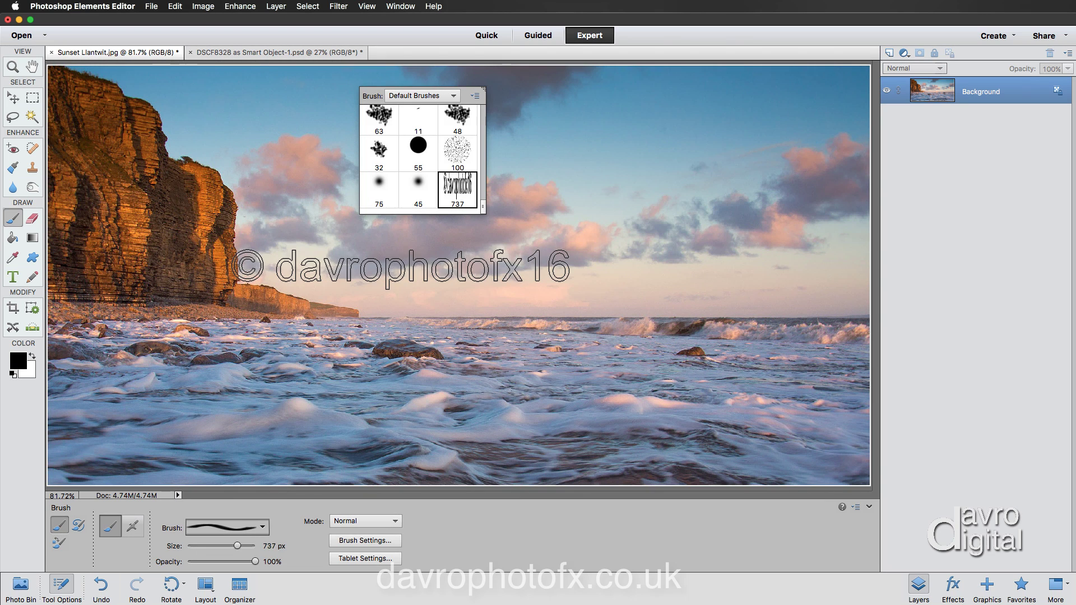
click(401, 268)
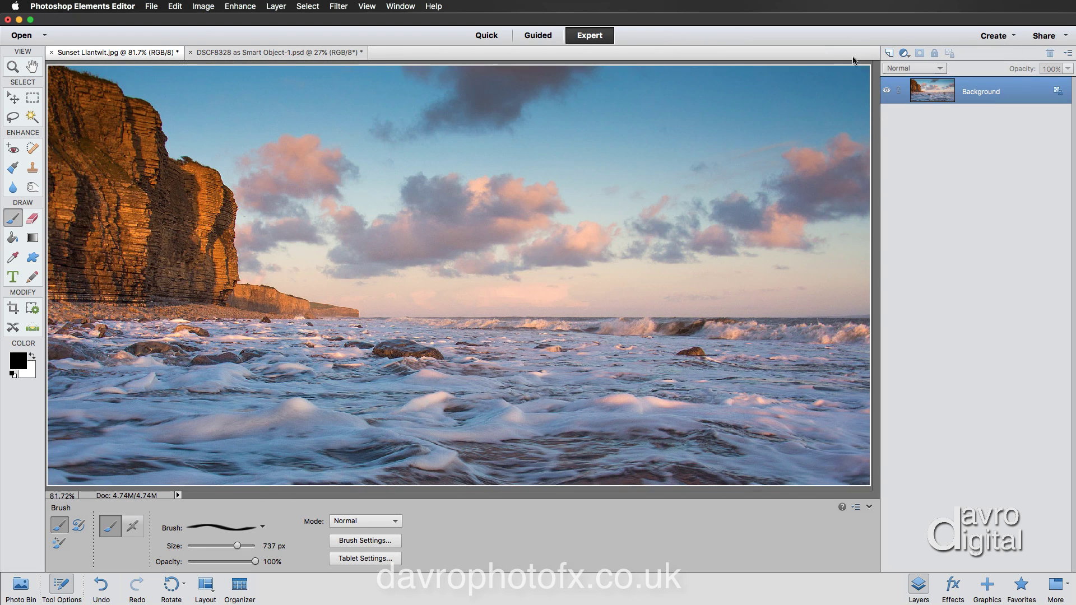
- On a new layer, stamp the copyright brush in white at 300 px near the bottom-right
click(889, 54)
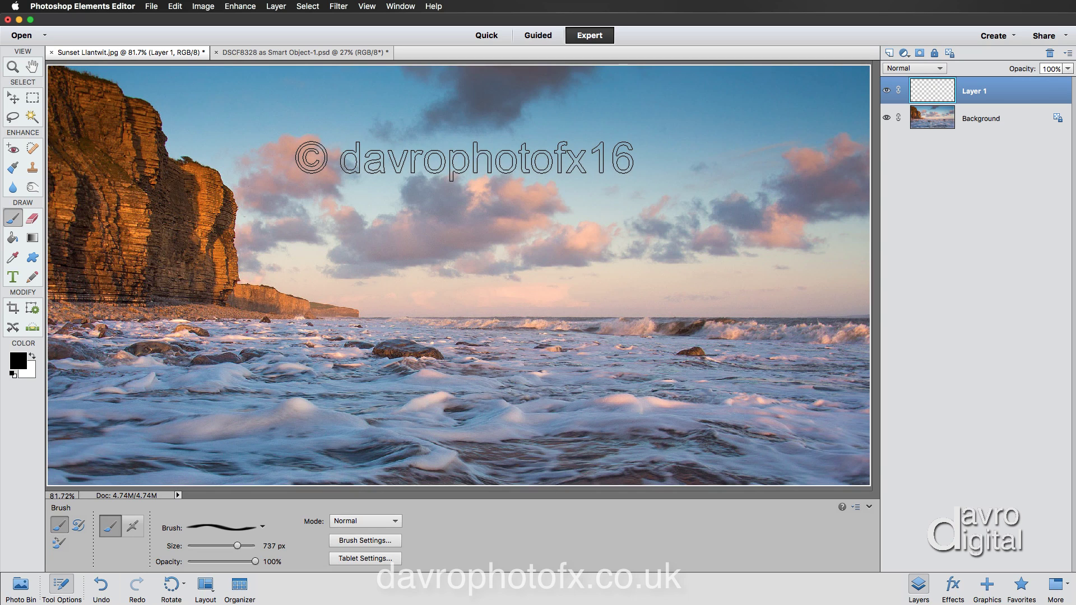
key(bracketleft)
key(bracketleft)
key(bracketleft)
key(bracketleft)
key(bracketleft)
key(bracketleft)
key(bracketleft)
key(bracketleft)
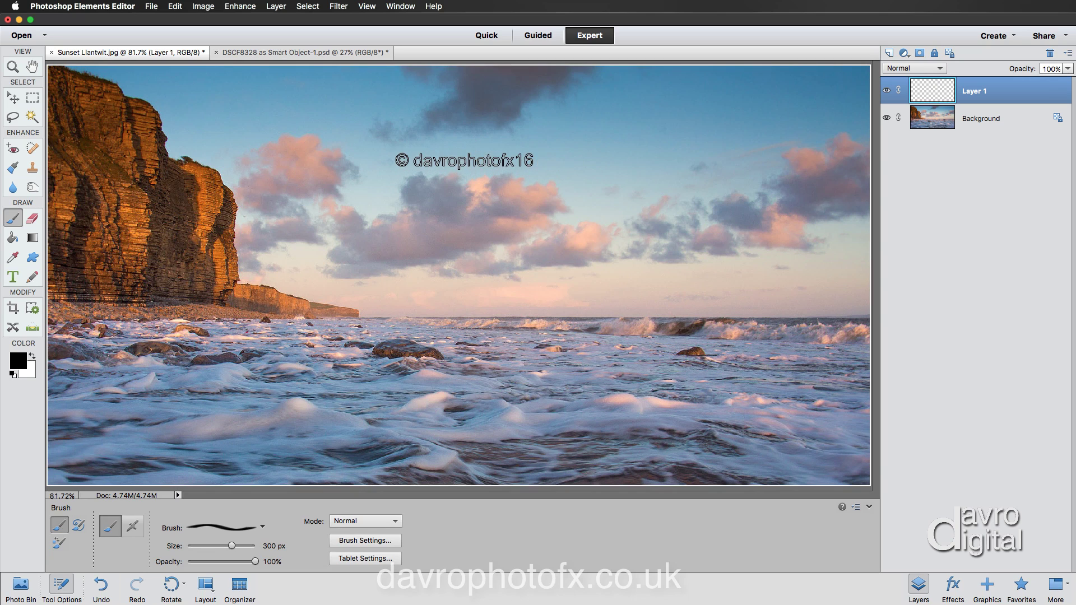
key(bracketright)
key(bracketright)
key(bracketright)
key(bracketright)
key(bracketright)
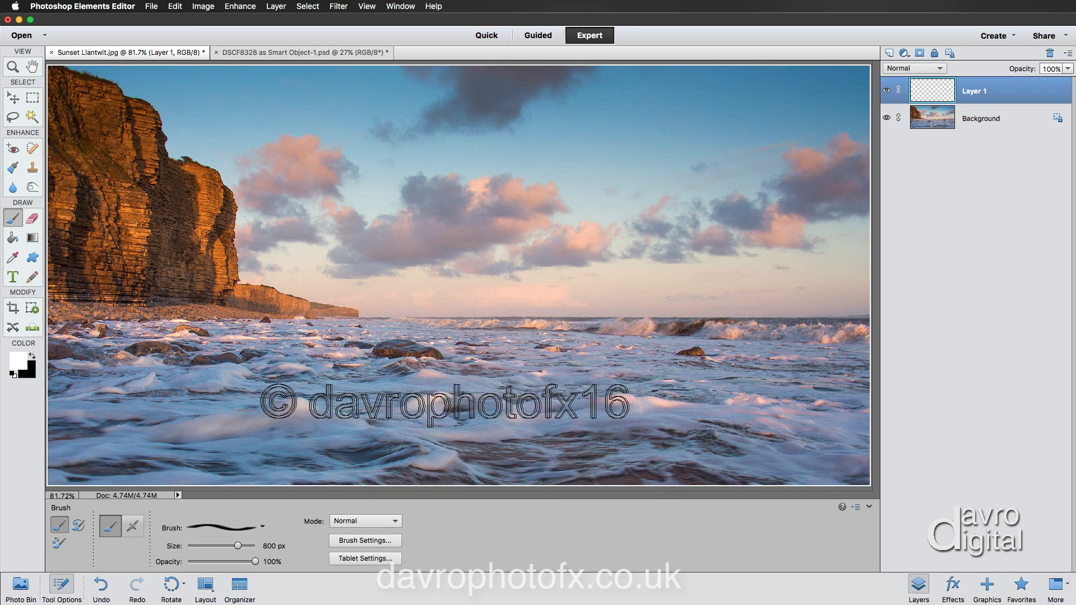
key(x)
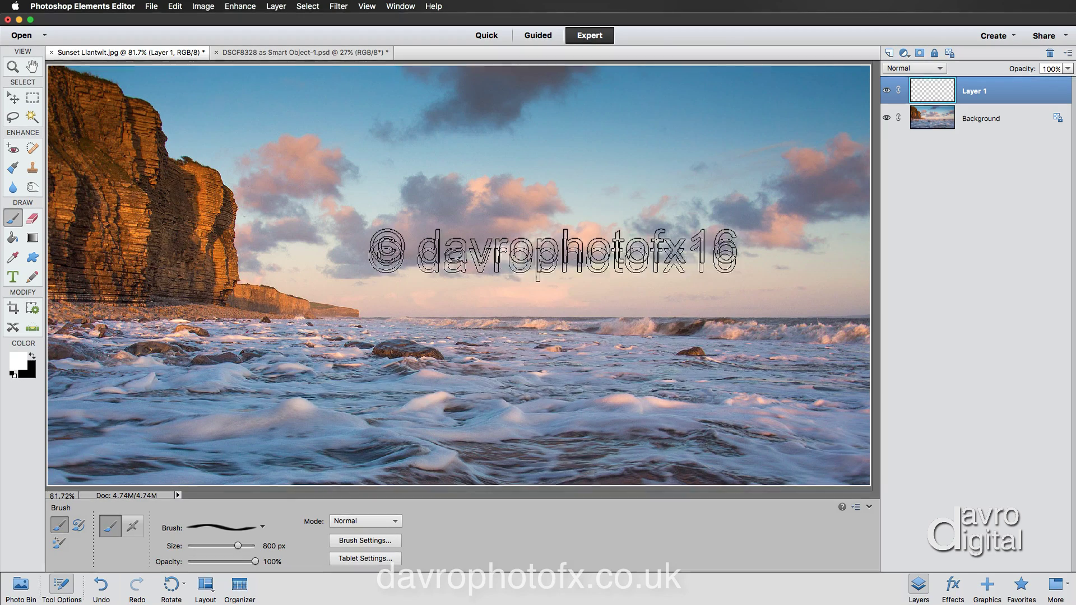
key(bracketleft)
key(bracketleft)
key(bracketleft)
key(bracketleft)
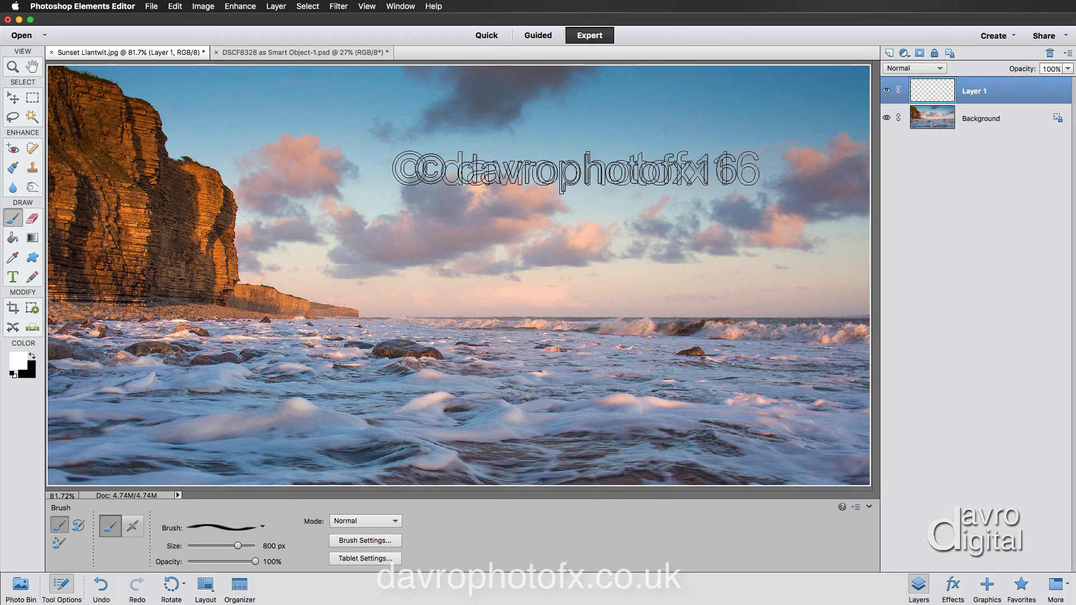
key(bracketleft)
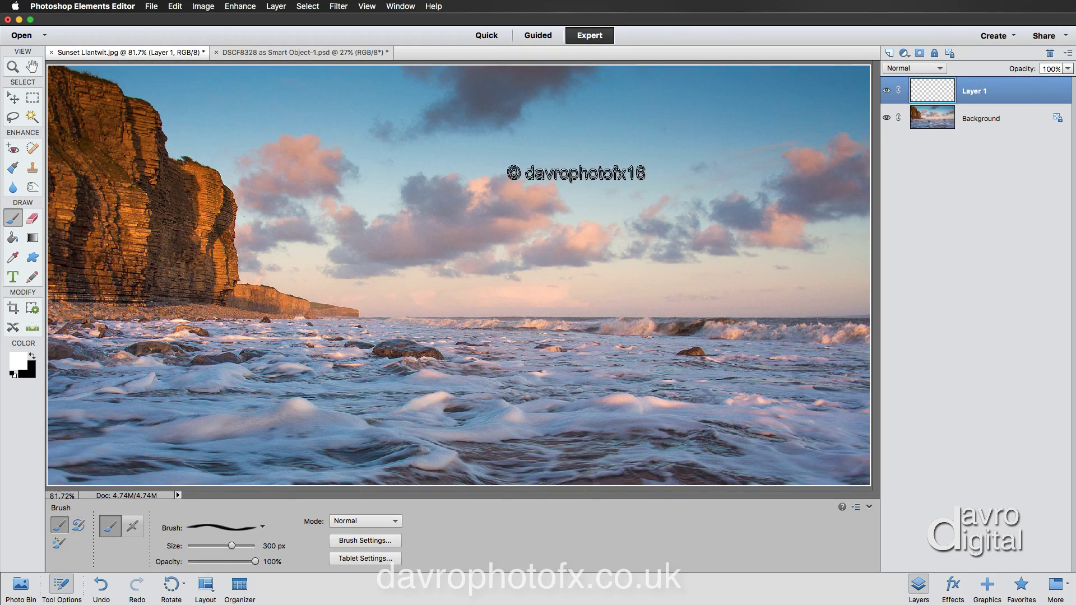
click(774, 458)
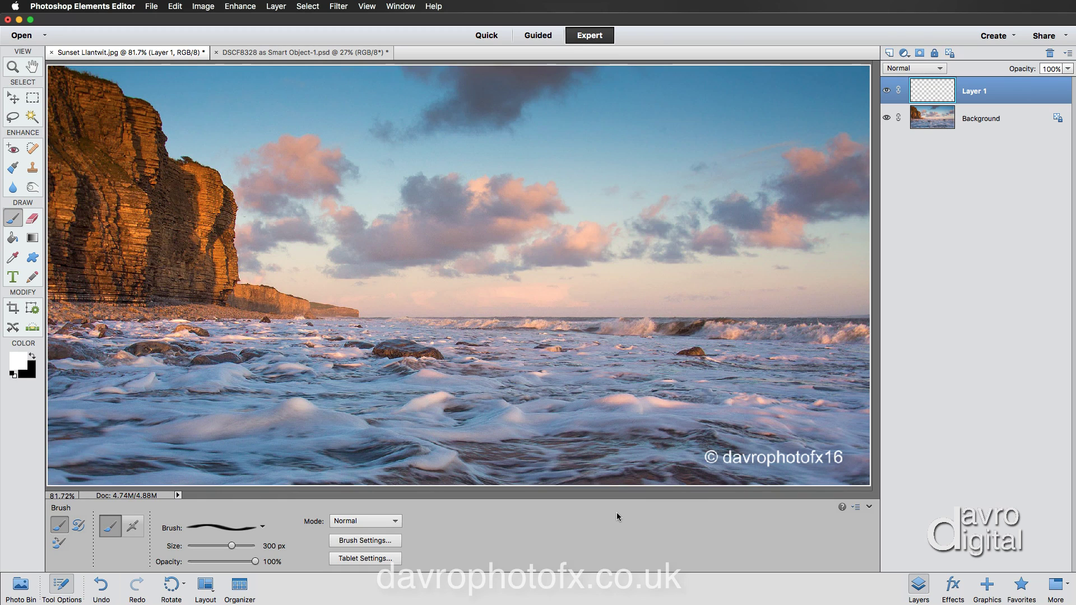
- Free-transform the white watermark to enlarge it, adjust its height, and commit the change
key(super+t)
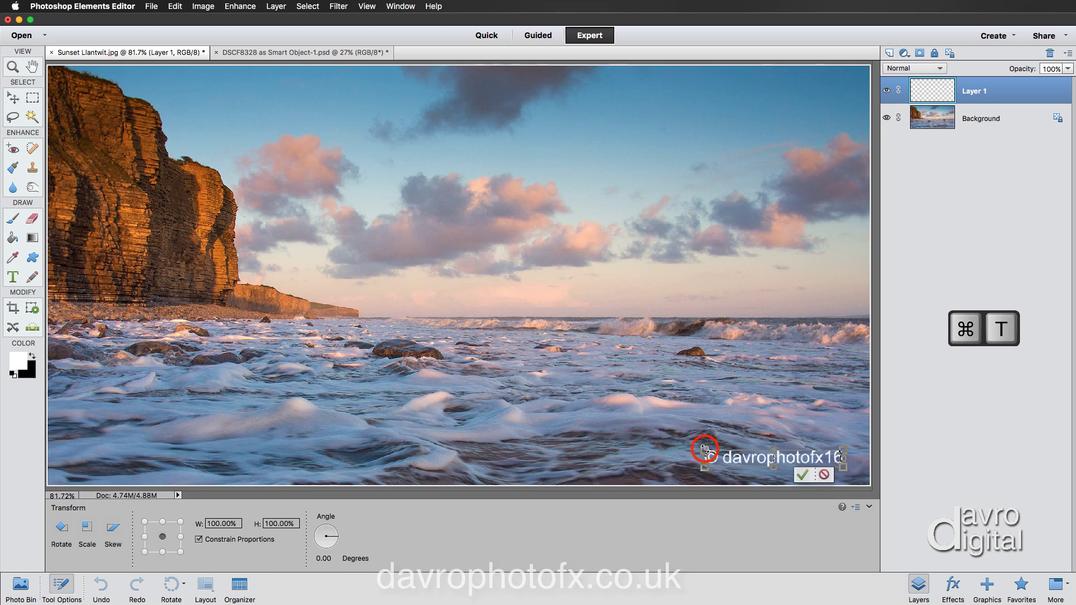
drag(705, 448, 673, 429)
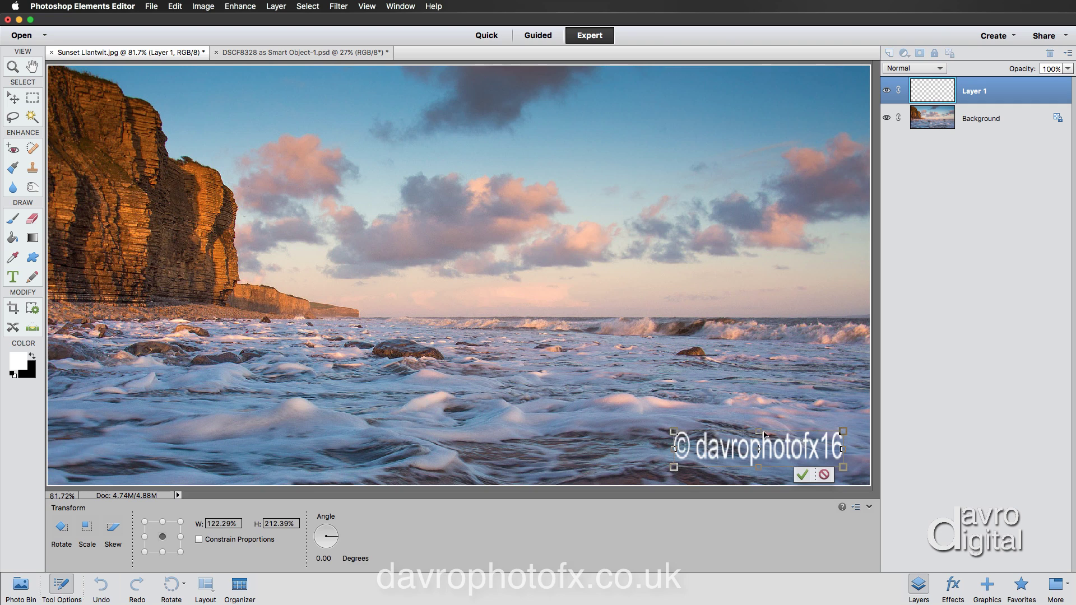
drag(760, 432, 760, 435)
click(801, 475)
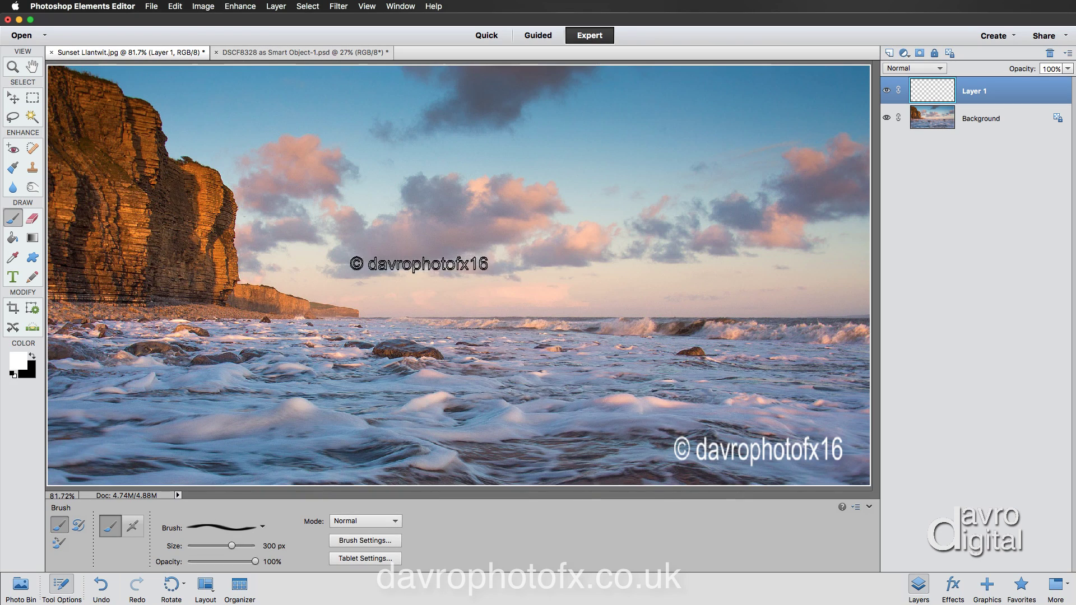
- Switch to the tall-ship photo, confirm its 4896 × 3264 px size, and add a new layer
click(306, 53)
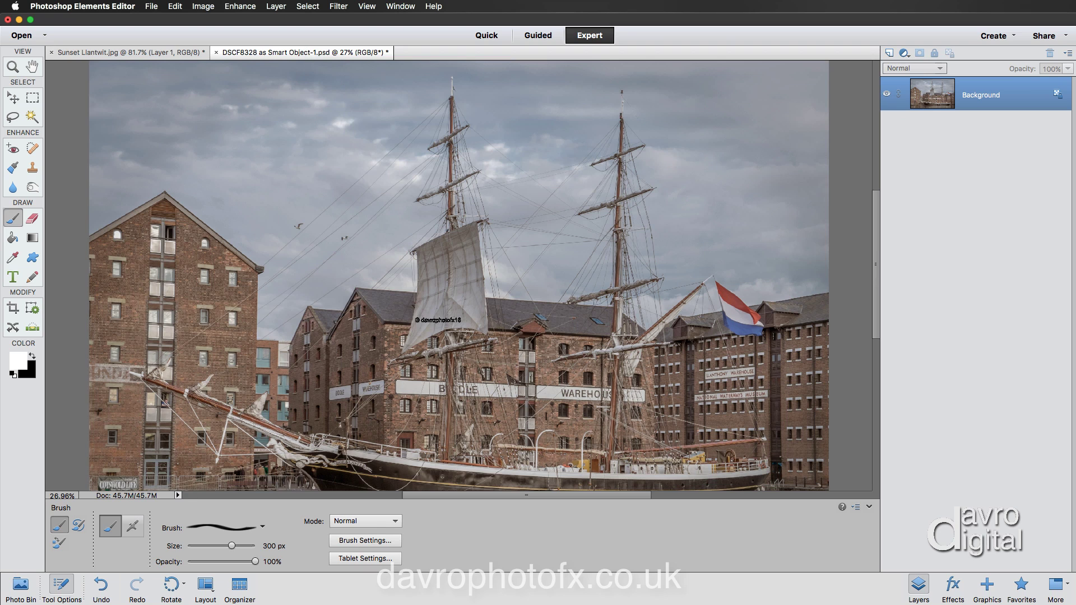
click(870, 507)
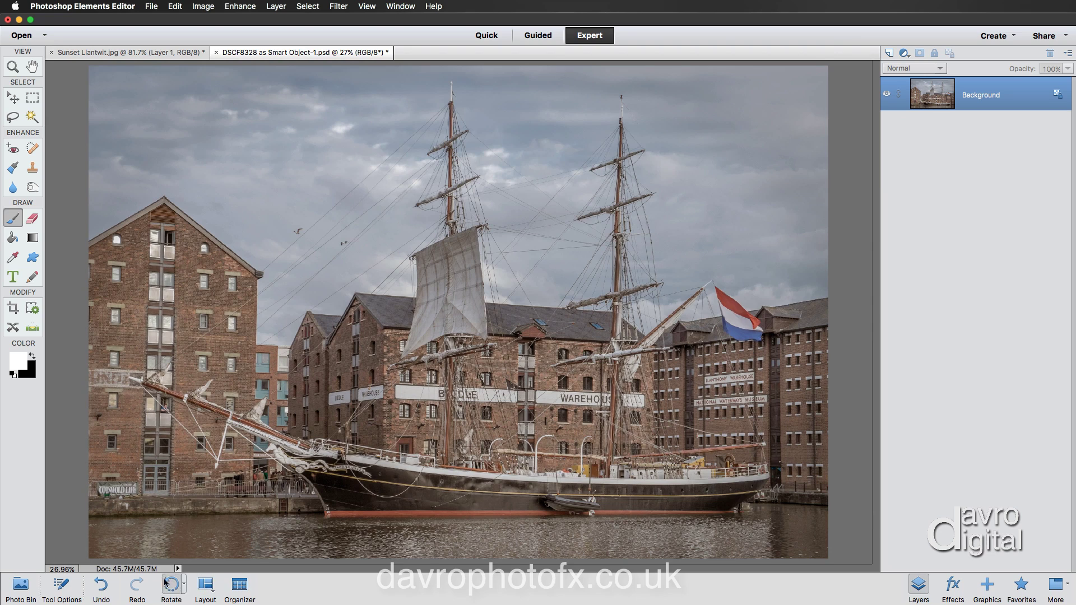
click(199, 8)
mouse_move(213, 73)
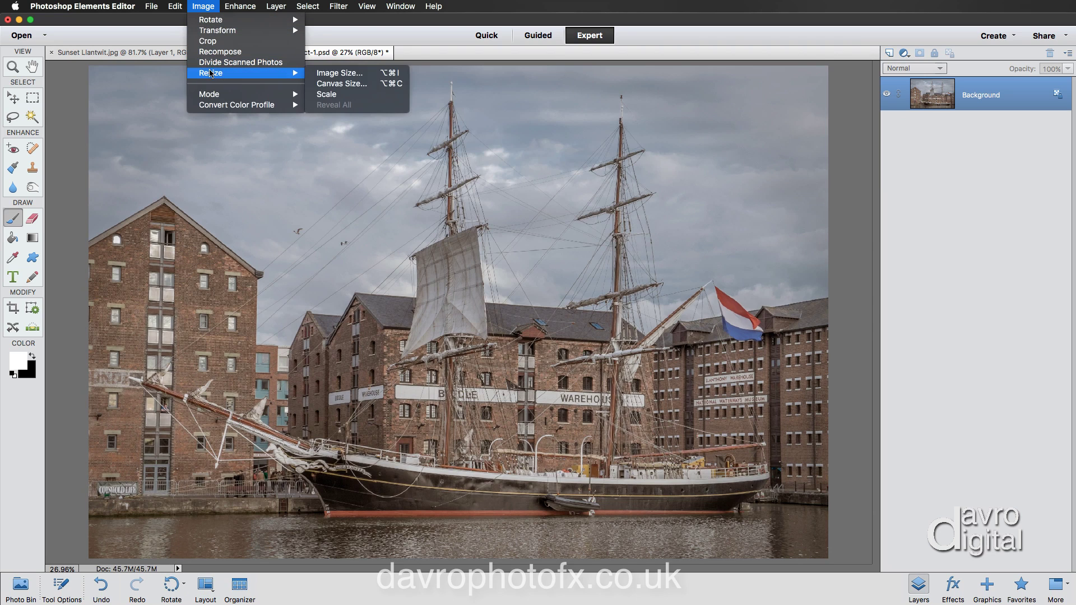
click(340, 73)
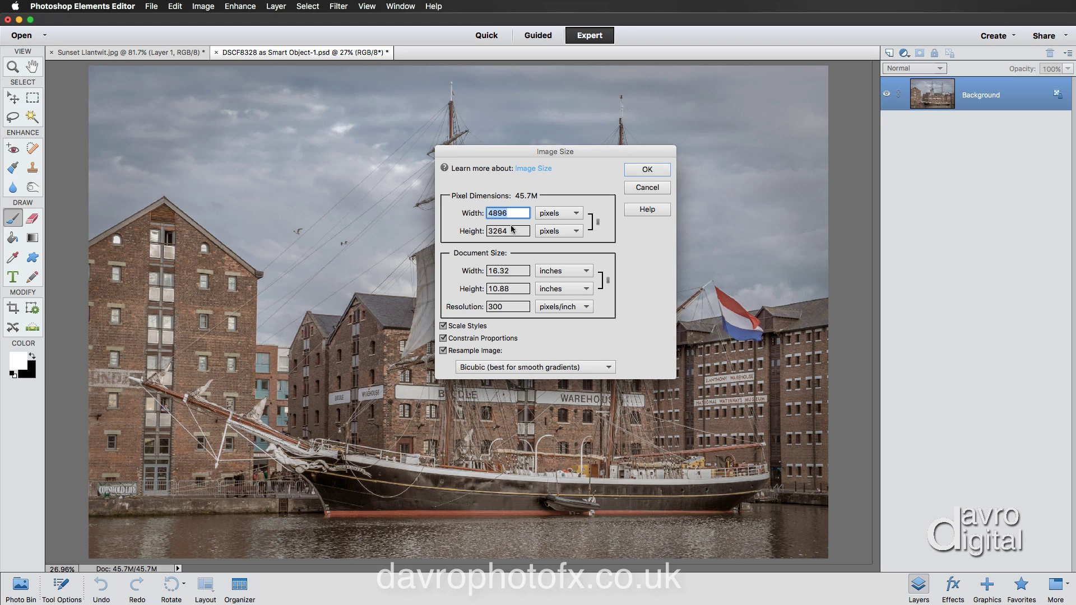
click(647, 170)
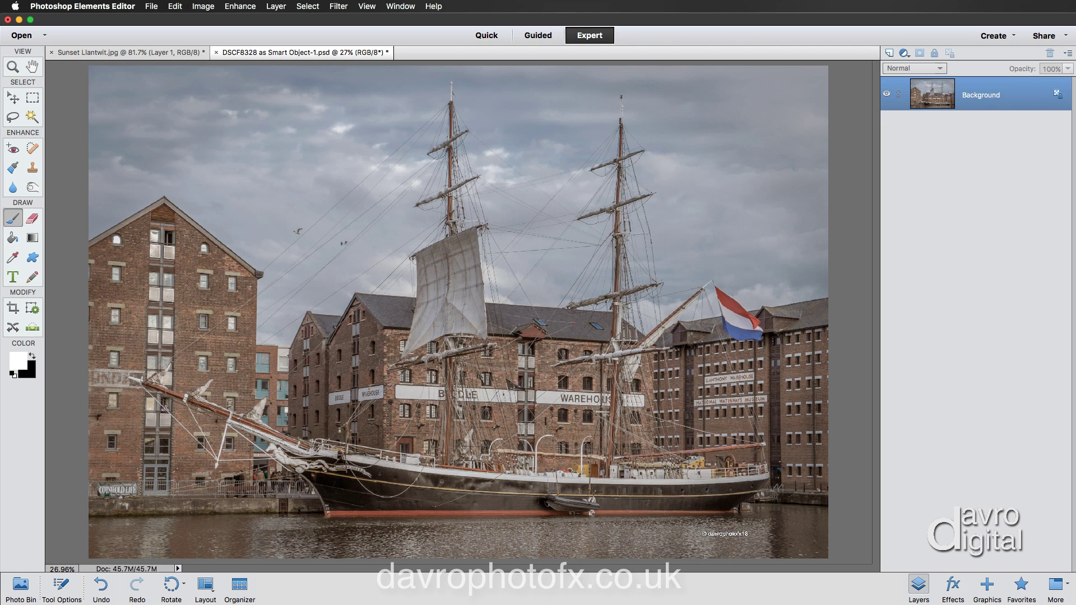
click(734, 524)
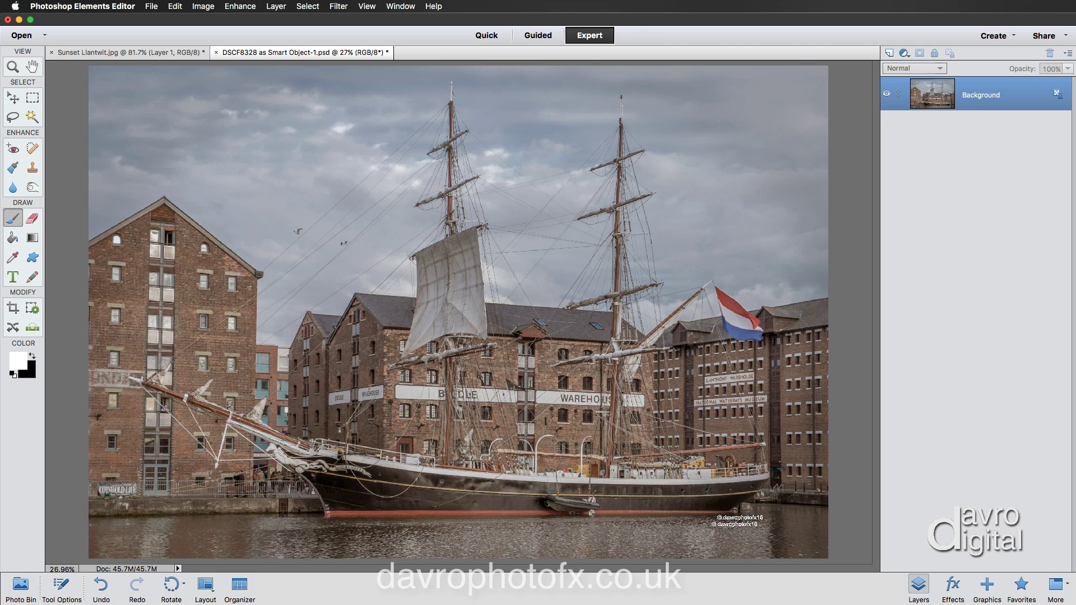
click(888, 53)
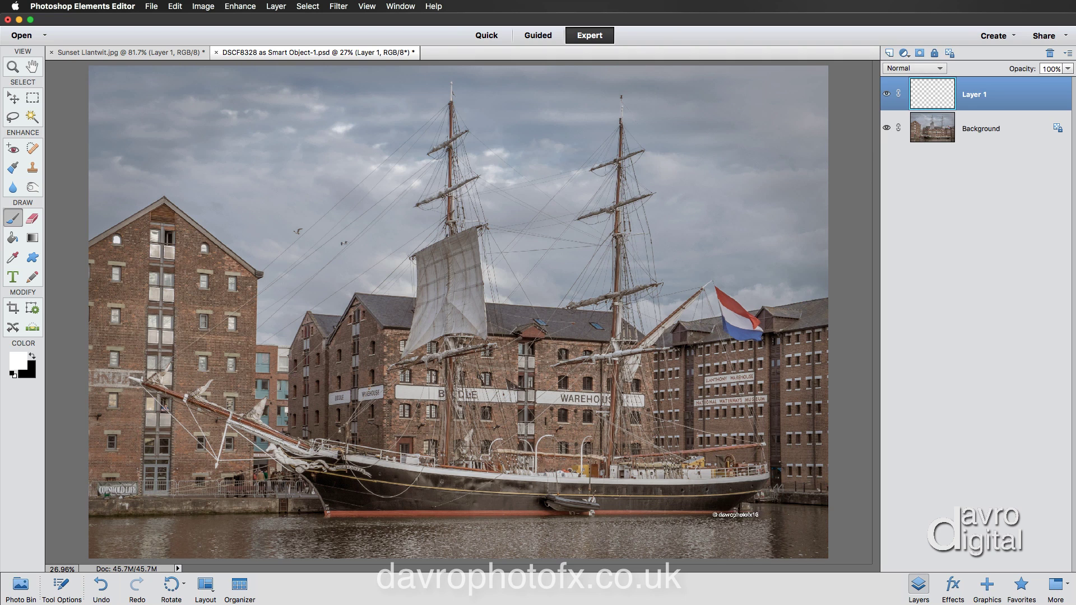
- Stamp a large white © davrophotofx16 brush over the water at bottom right and nudge it into place
key(bracketright)
key(bracketright)
key(bracketright)
key(bracketright)
key(bracketright)
key(bracketright)
key(bracketright)
key(bracketright)
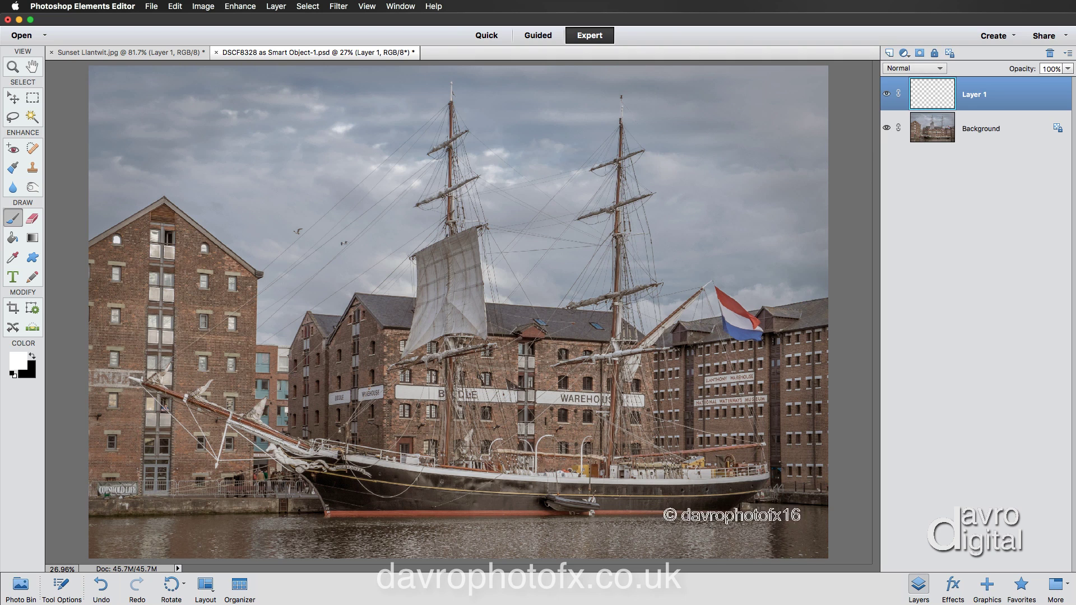
key(bracketright)
key(bracketright)
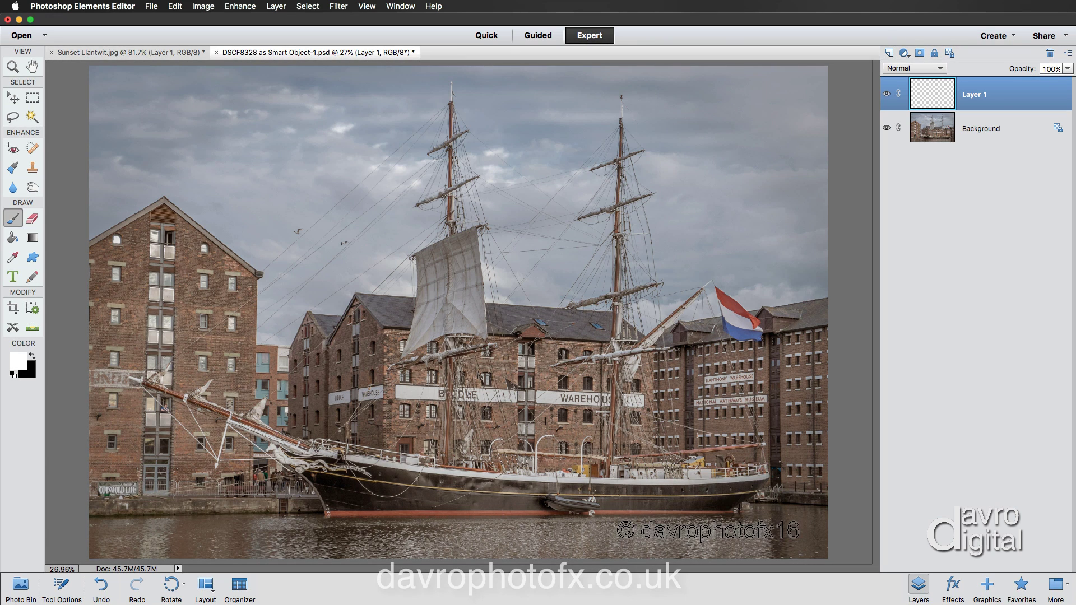
click(708, 530)
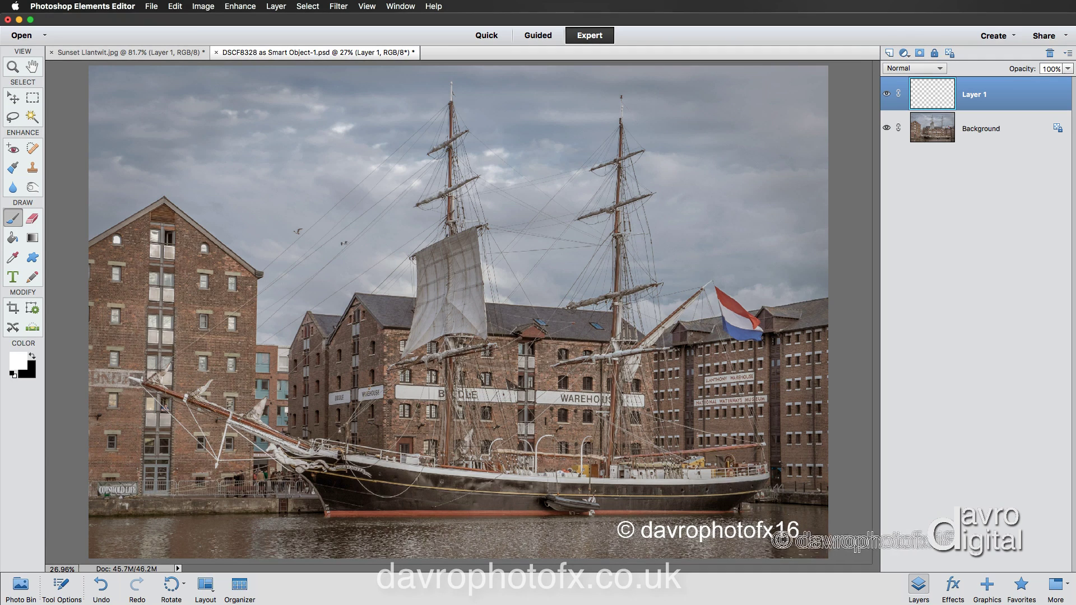
key(v)
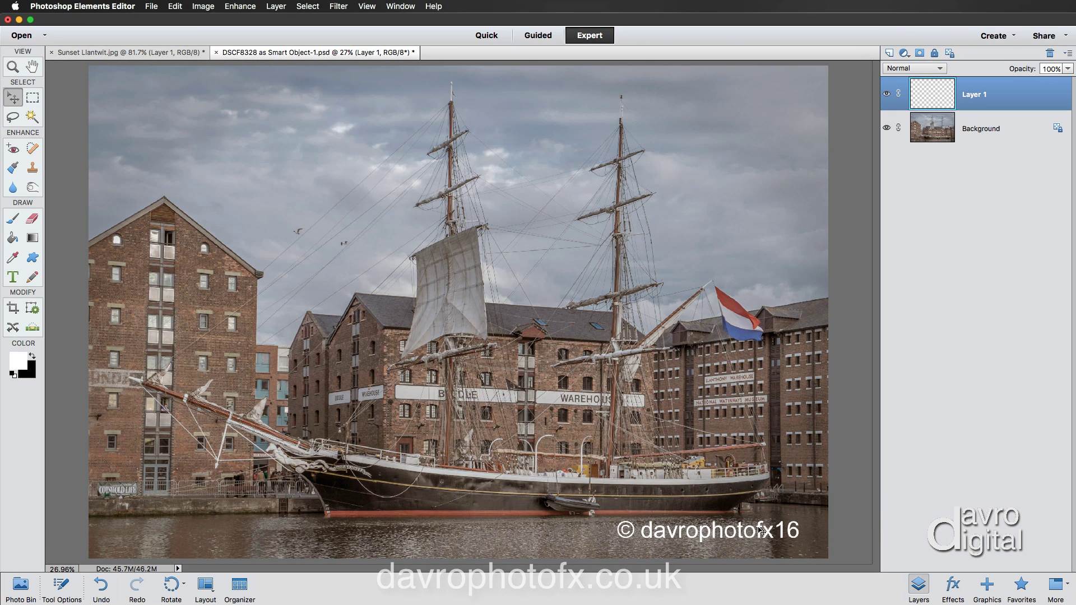
mouse_move(757, 530)
mouse_down()
mouse_move(577, 473)
mouse_move(639, 409)
mouse_move(621, 510)
mouse_move(418, 356)
mouse_move(524, 475)
mouse_move(764, 533)
mouse_up()
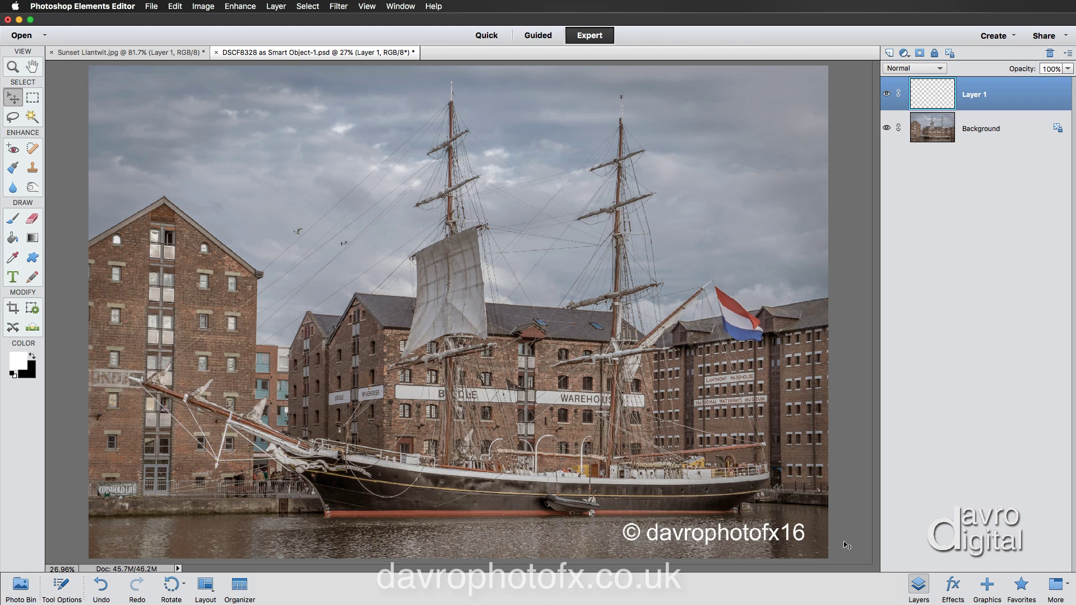
- Give the watermark a hard, offset drop shadow style, zooming in to check it
click(952, 588)
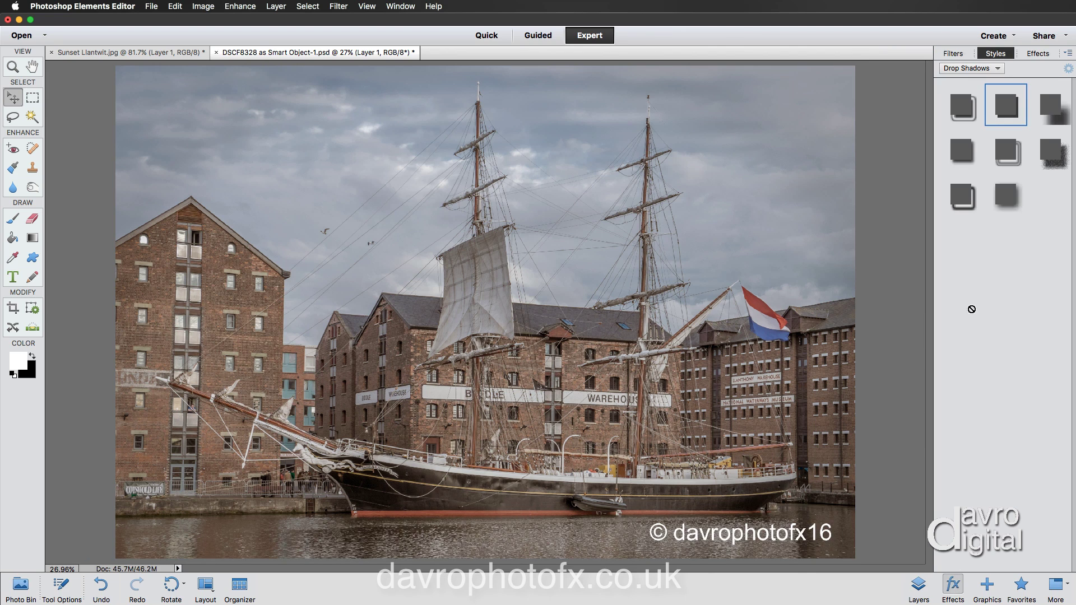
click(962, 155)
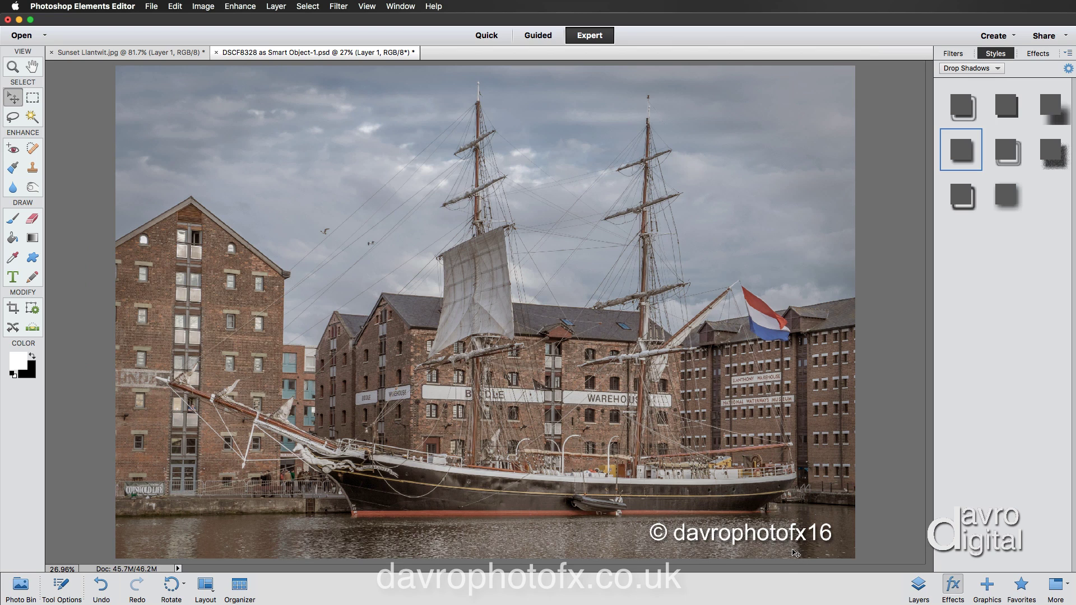
super+click(770, 529)
super+click(464, 299)
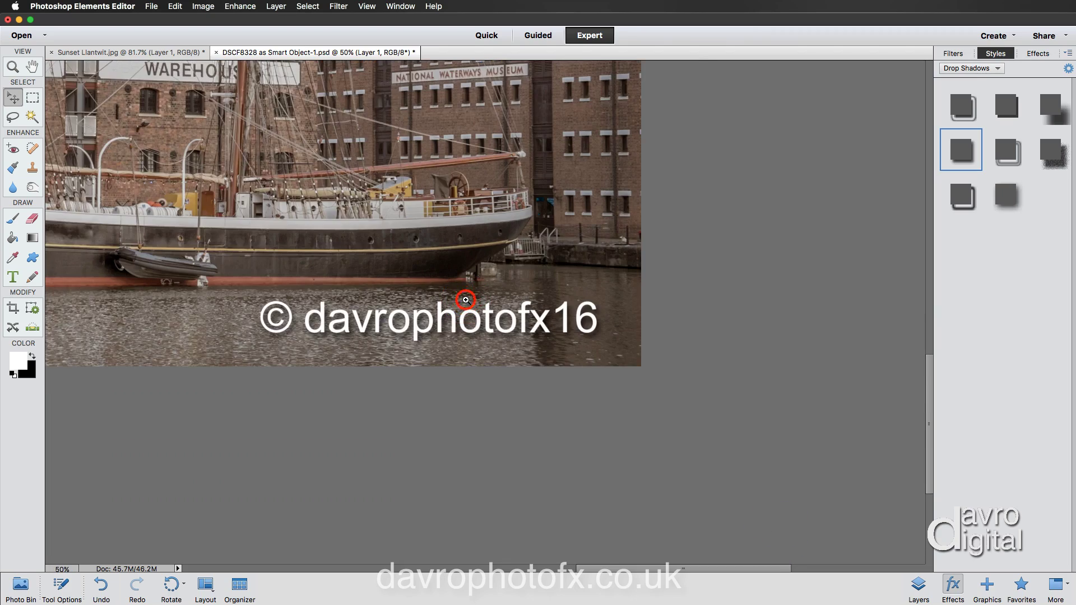
super+click(465, 300)
drag(505, 243, 787, 323)
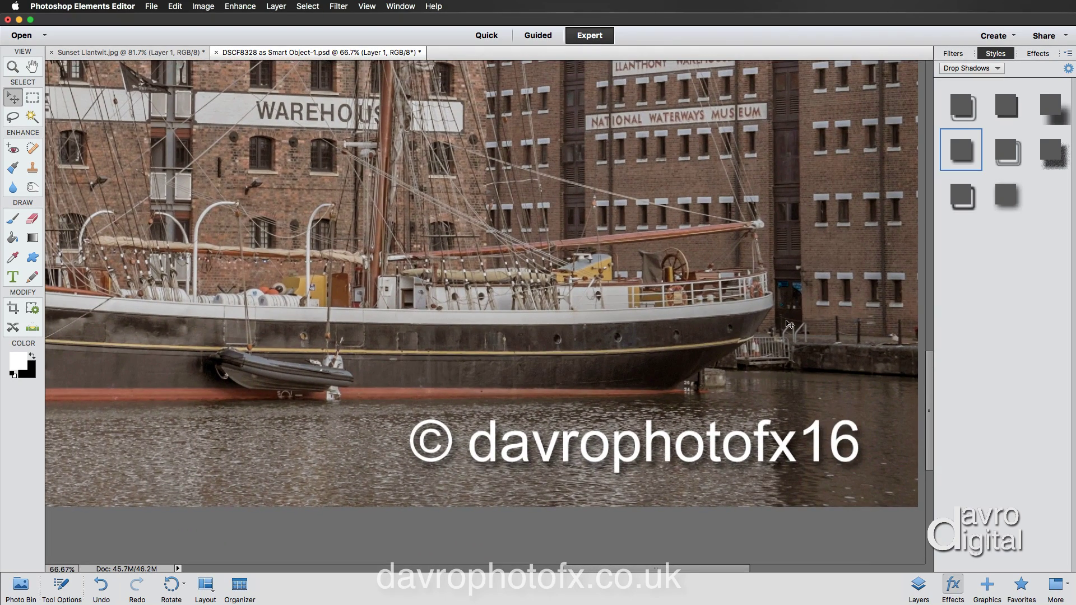
click(1006, 105)
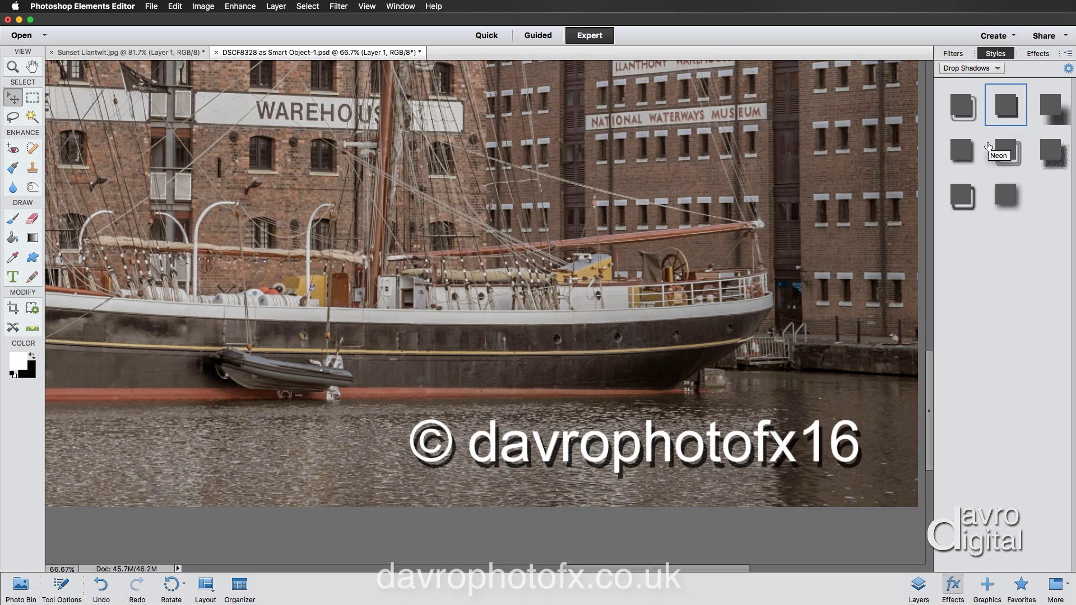
- Apply a Bevels style to the watermark
click(987, 70)
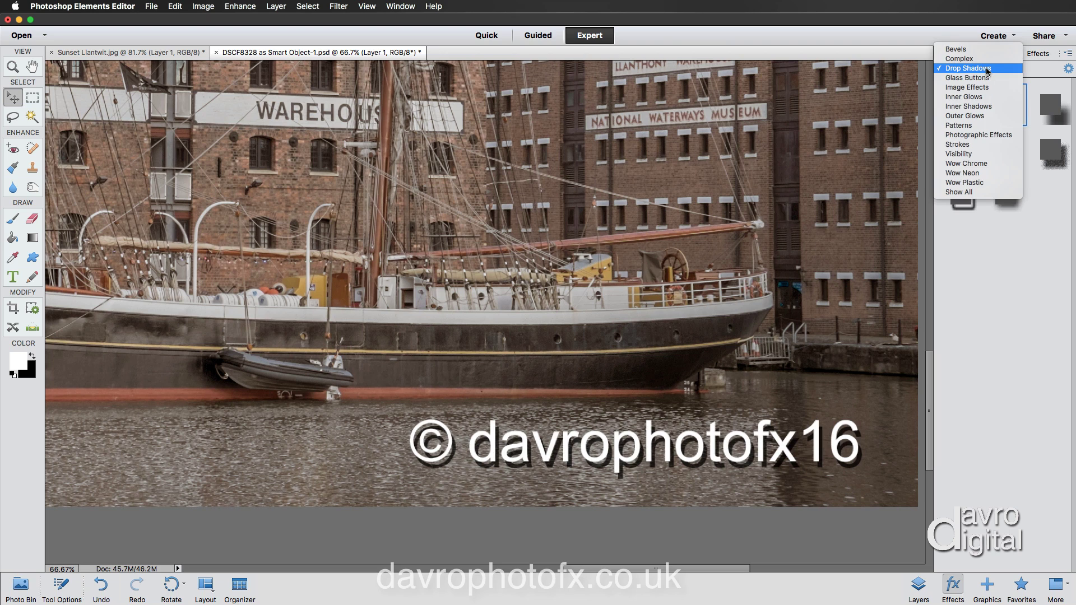
click(985, 49)
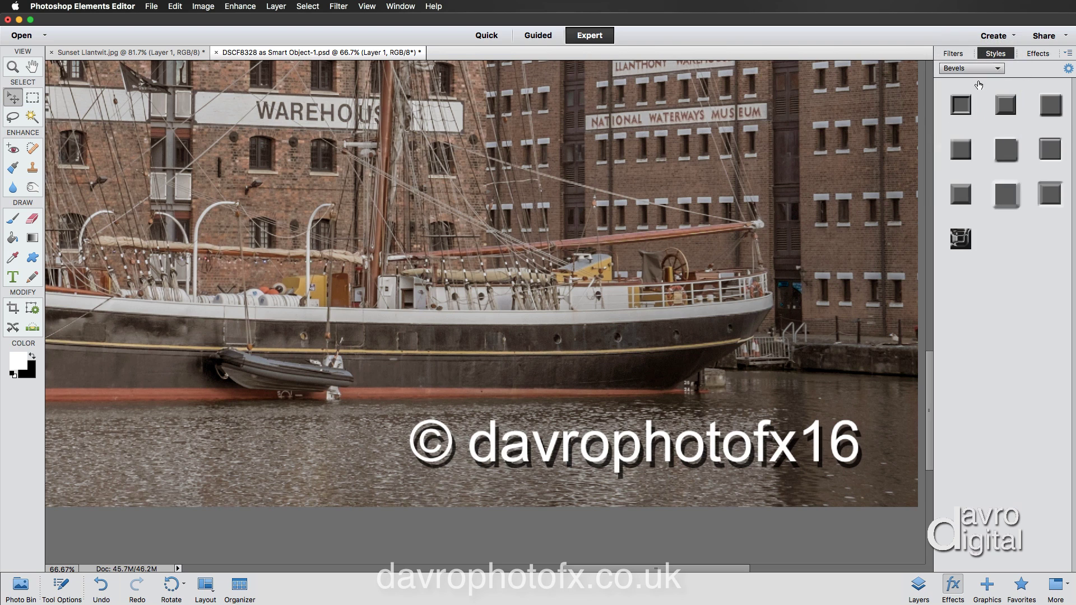
click(960, 149)
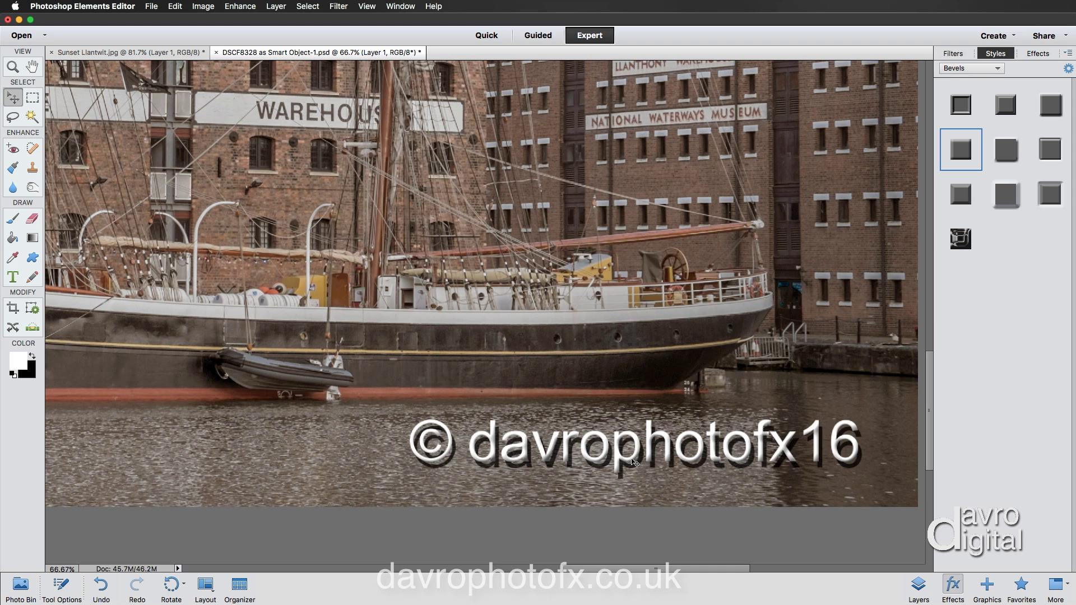
- Set the watermark layer's blend mode to Overlay
click(922, 587)
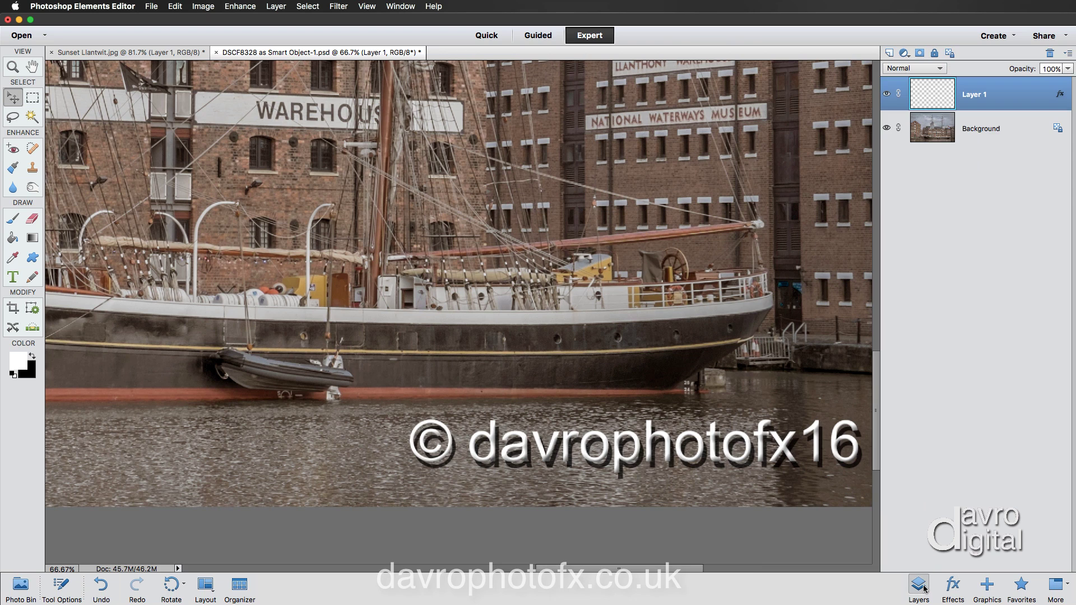
click(924, 69)
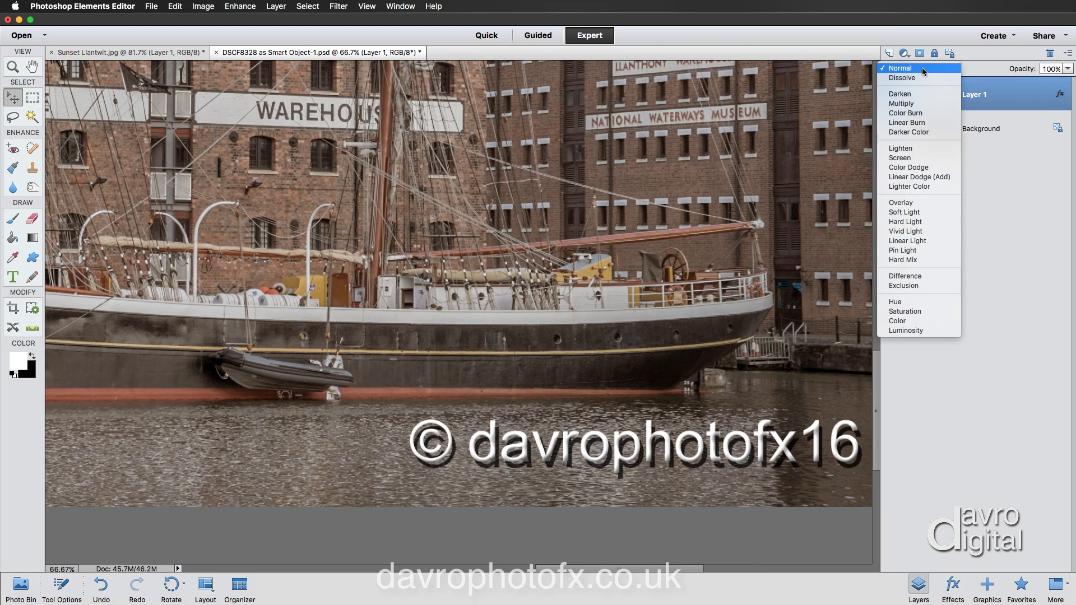
click(925, 205)
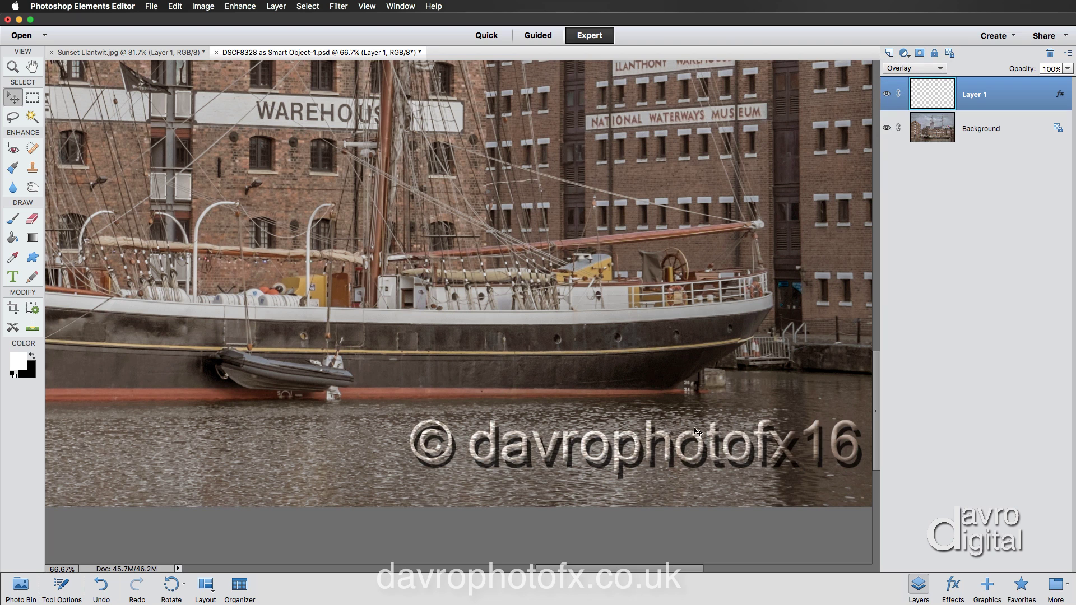
- Move the watermark over the water and scale it up slightly with Free Transform
drag(671, 448, 644, 460)
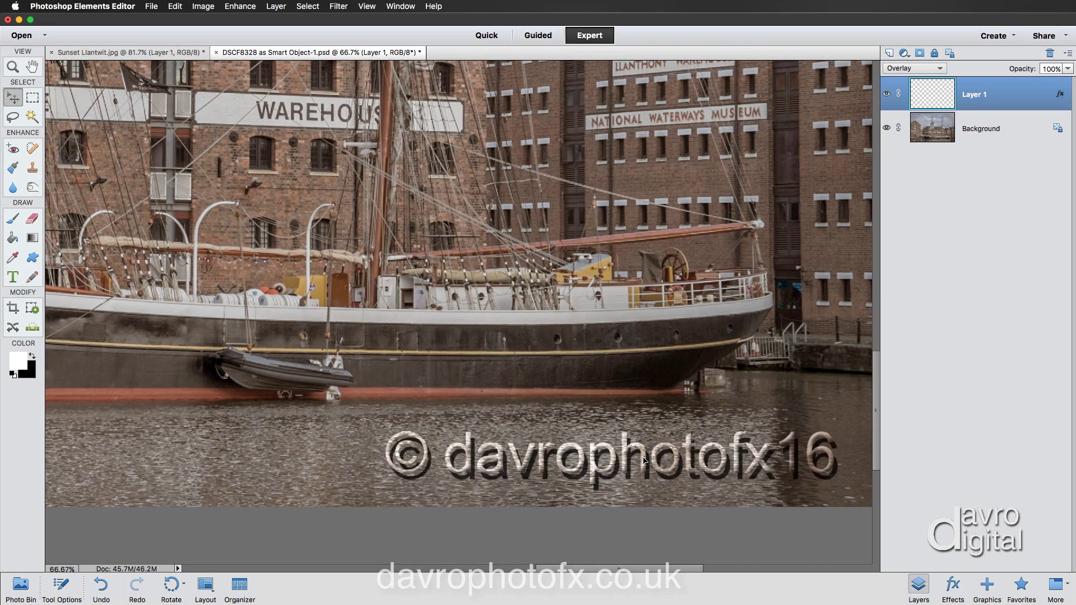
key(super+t)
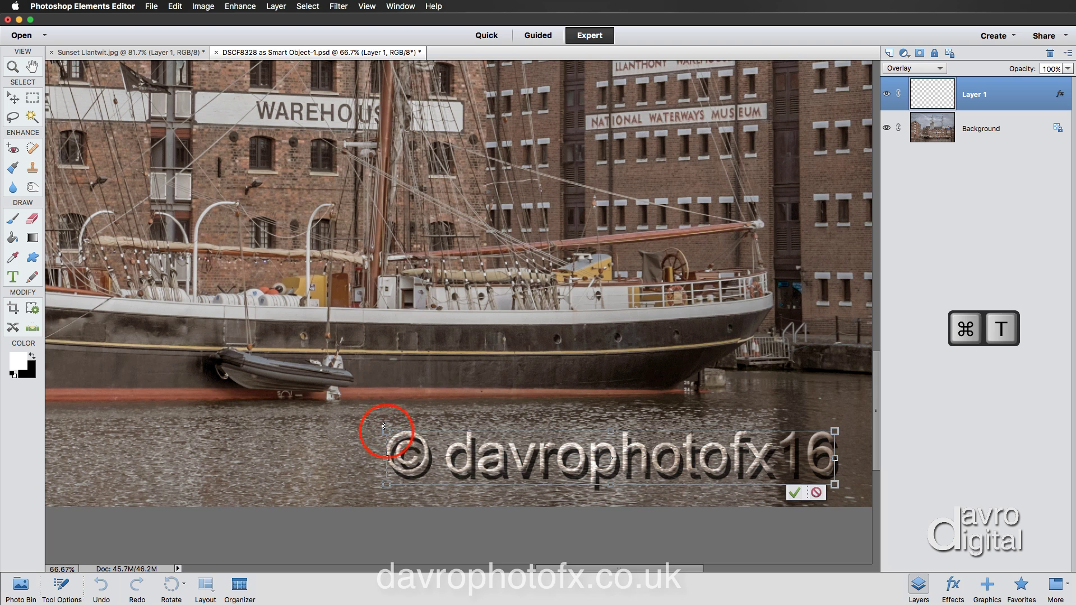
mouse_move(385, 427)
mouse_down()
mouse_move(328, 377)
mouse_move(396, 412)
mouse_up()
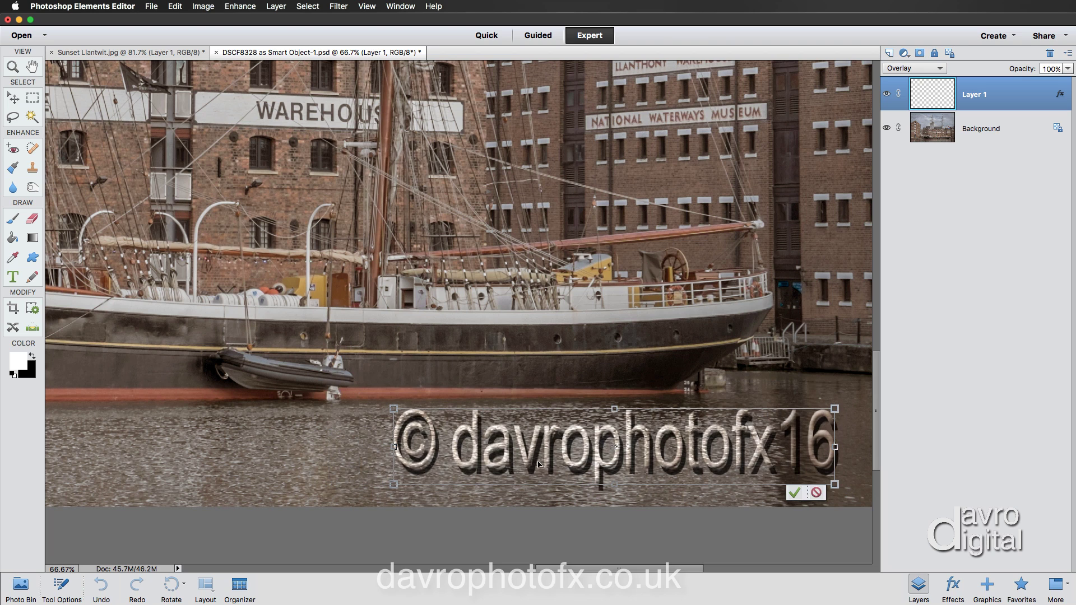
click(794, 492)
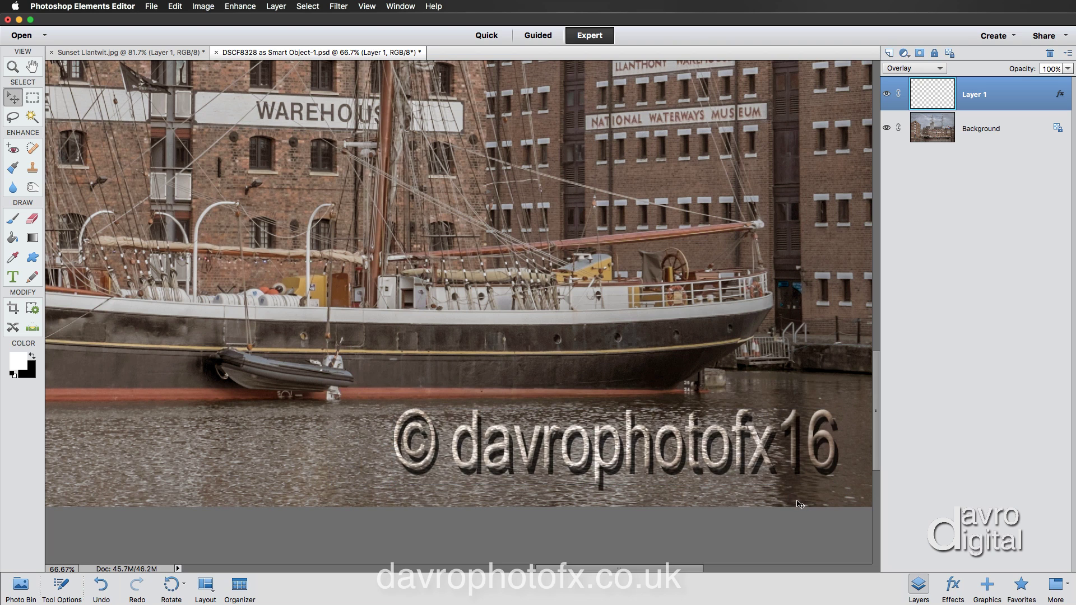
- Nudge the ship watermark into place, merge it down into the Background, and switch to Sunset Llantwit.jpg
key(super+0)
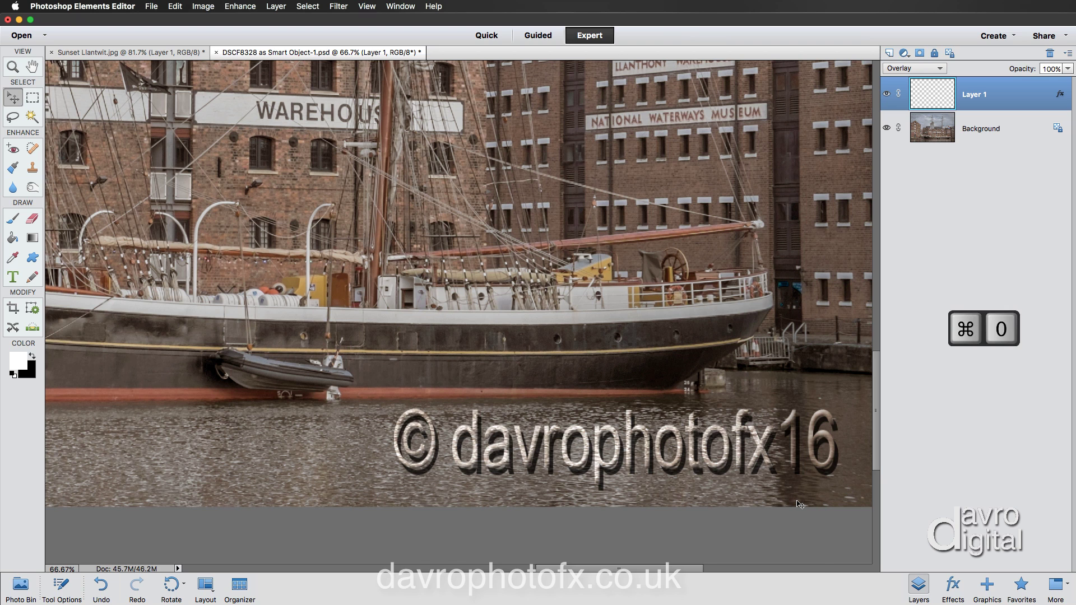
drag(800, 529, 815, 534)
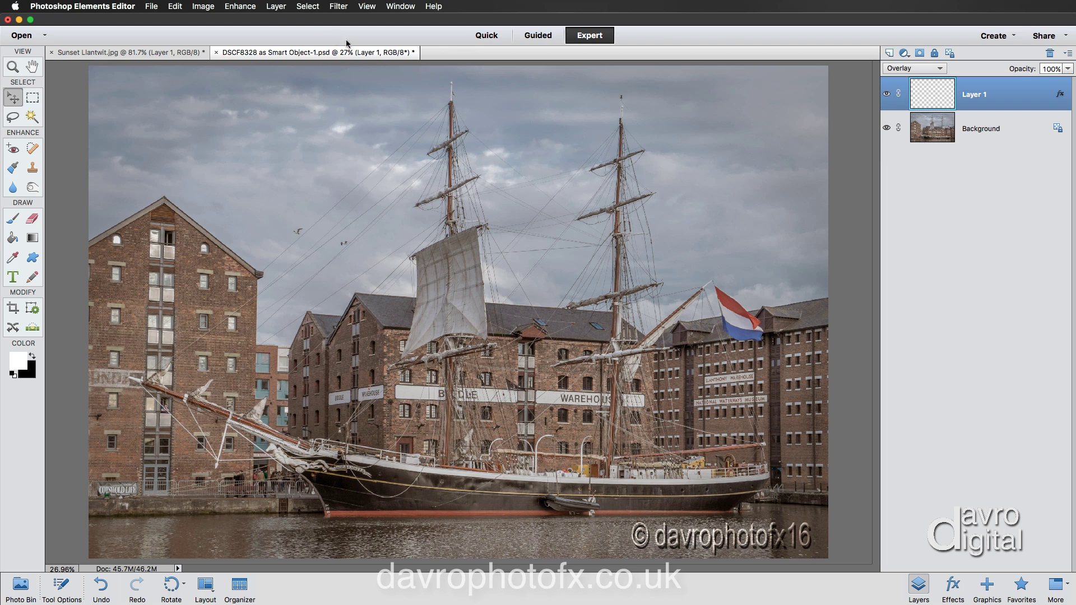
click(276, 8)
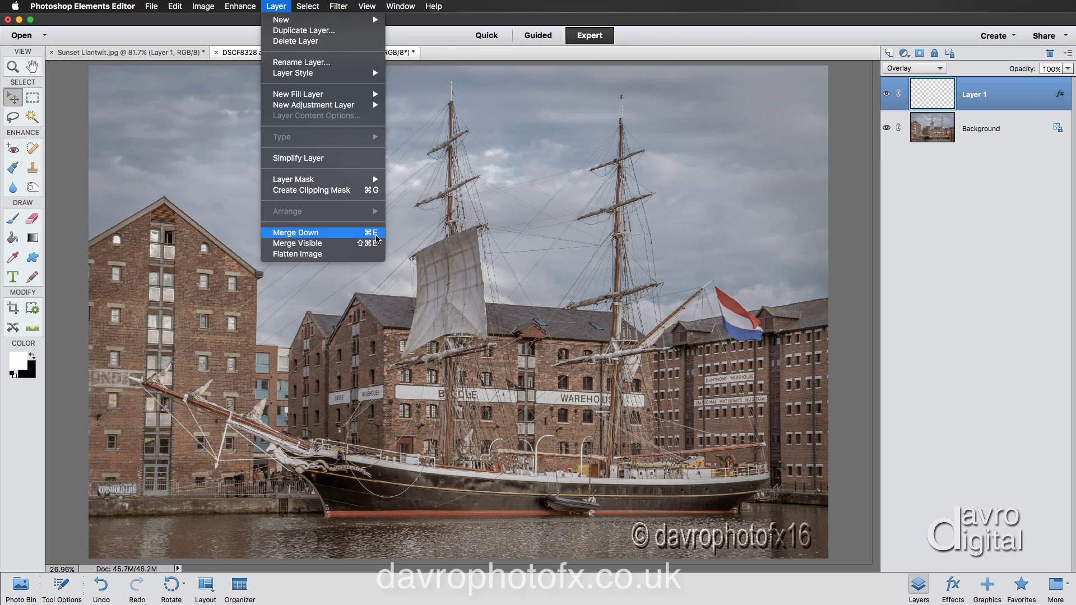
click(360, 235)
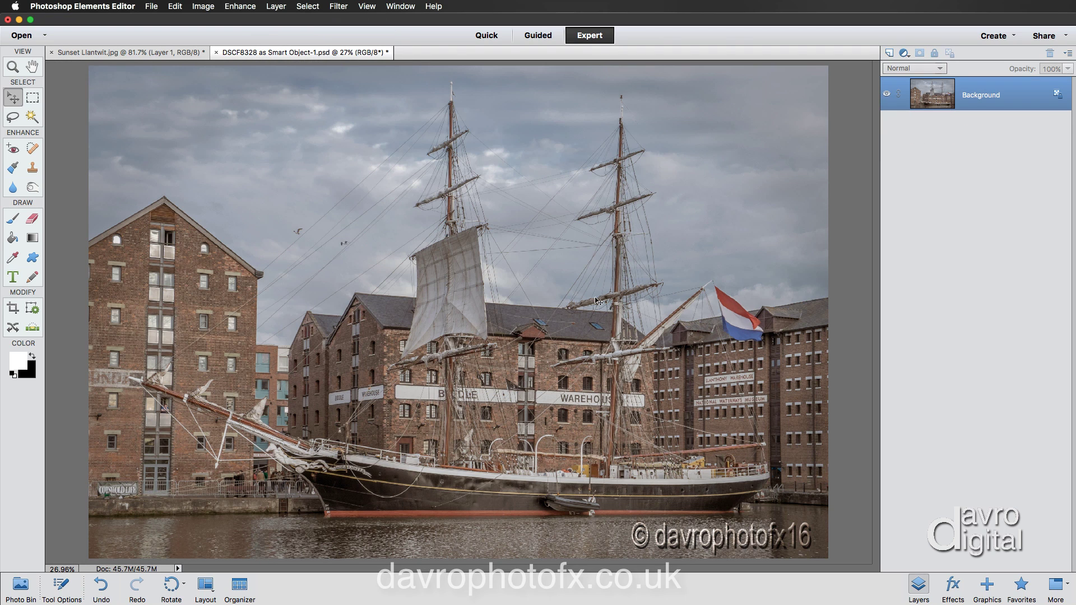
click(191, 55)
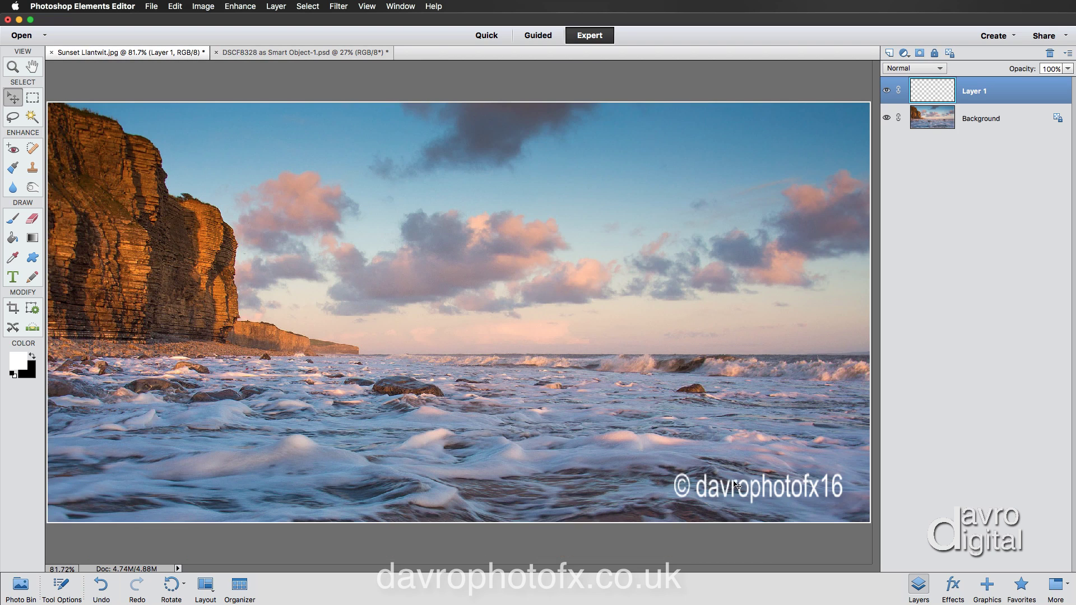
- Reposition the seascape watermark, lower its opacity to about 35%, and merge it down into the Background
drag(732, 484, 746, 492)
drag(1019, 70, 984, 72)
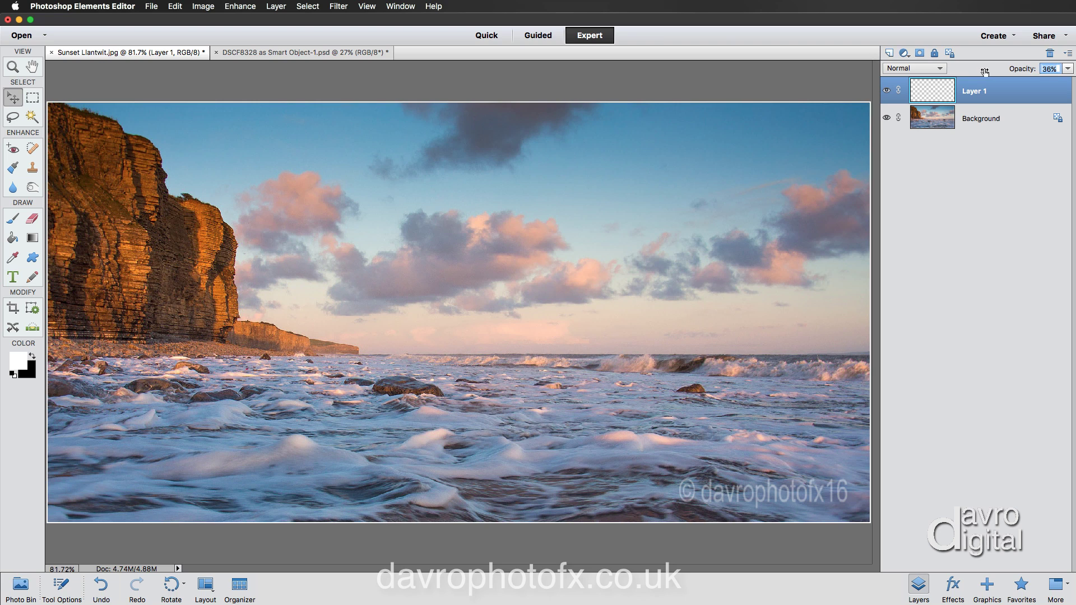
click(984, 82)
key(super+e)
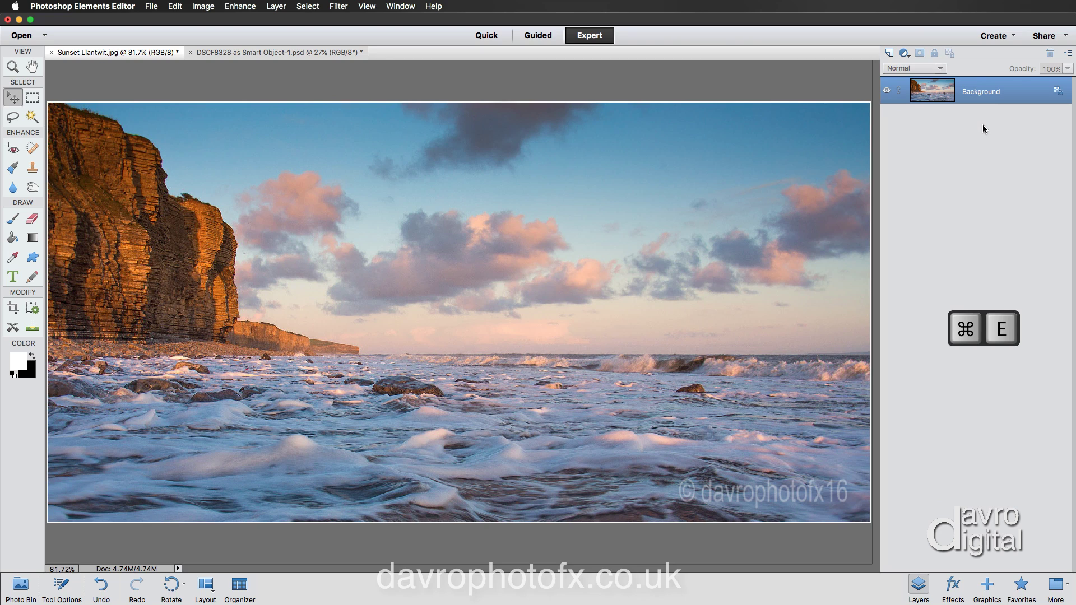